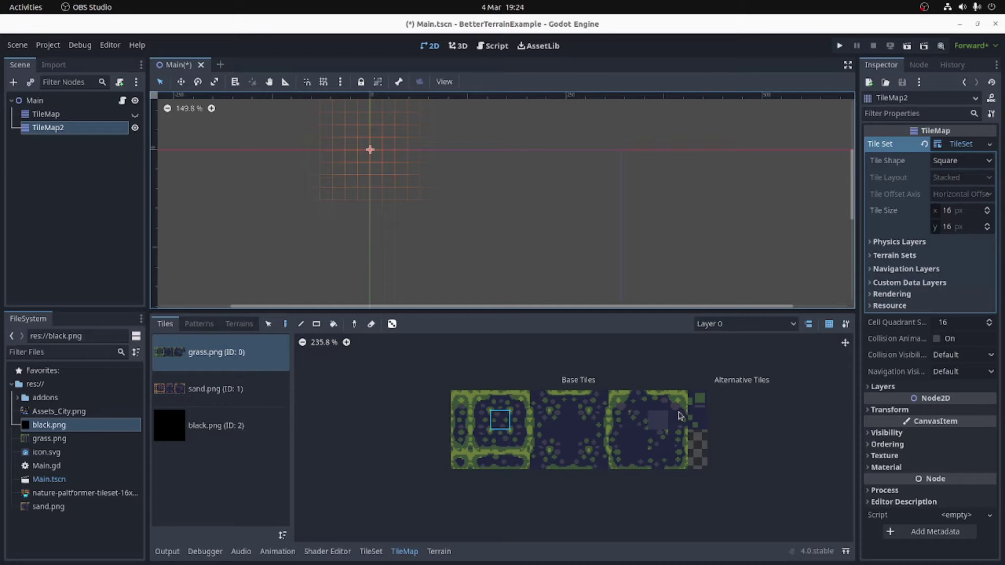
Step: Browse the grass.png, sand.png and black.png atlas sources, ending on sand.png
click(209, 388)
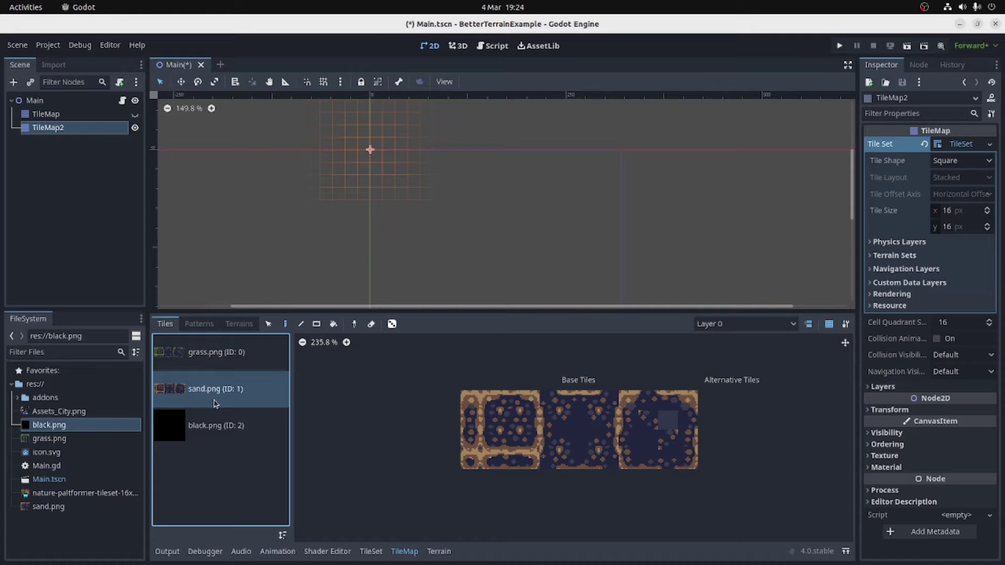
click(208, 366)
click(215, 386)
click(216, 428)
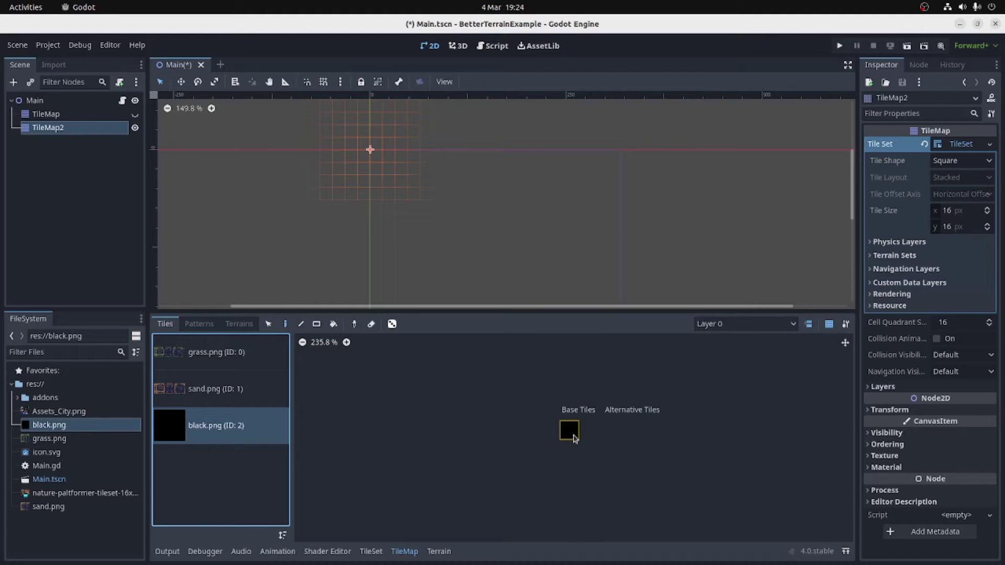
click(212, 356)
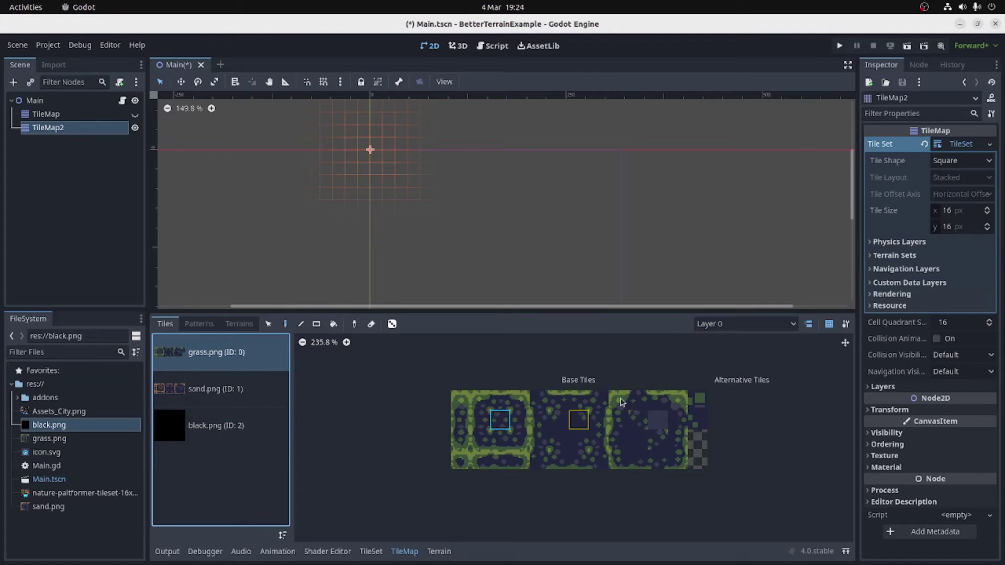
click(231, 392)
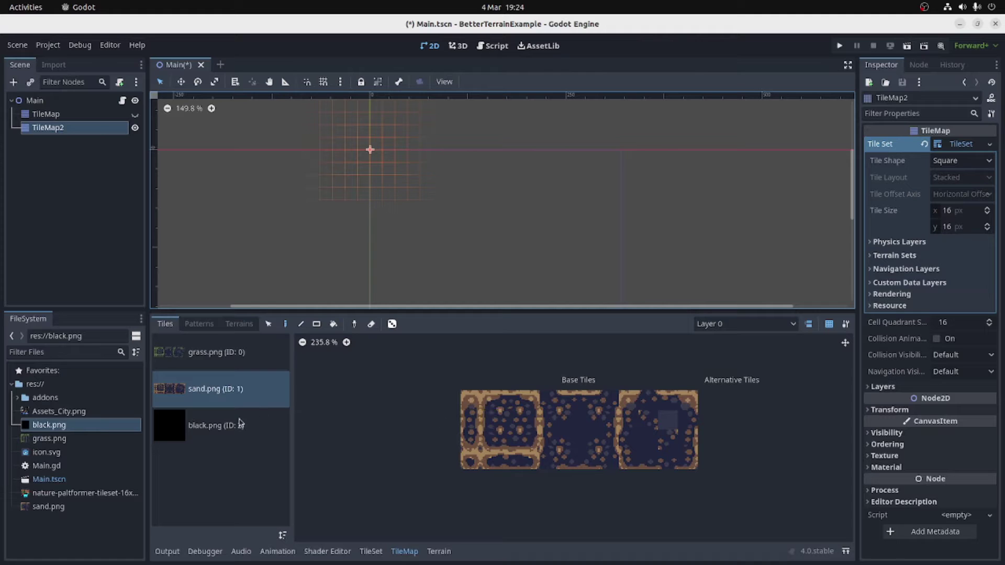
Step: Paint a block of dark sand tiles on TileMap2 and erase its middle two rows
click(510, 420)
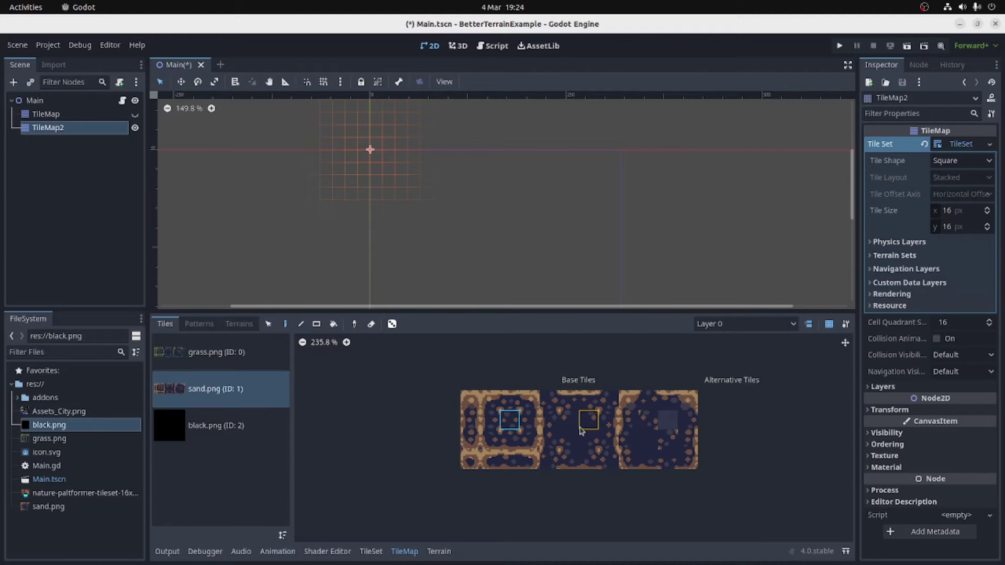
click(648, 440)
mouse_move(388, 168)
mouse_down()
mouse_move(384, 223)
mouse_move(444, 230)
mouse_move(421, 149)
mouse_move(389, 178)
mouse_move(419, 176)
mouse_move(420, 202)
mouse_move(426, 181)
mouse_move(380, 229)
mouse_up()
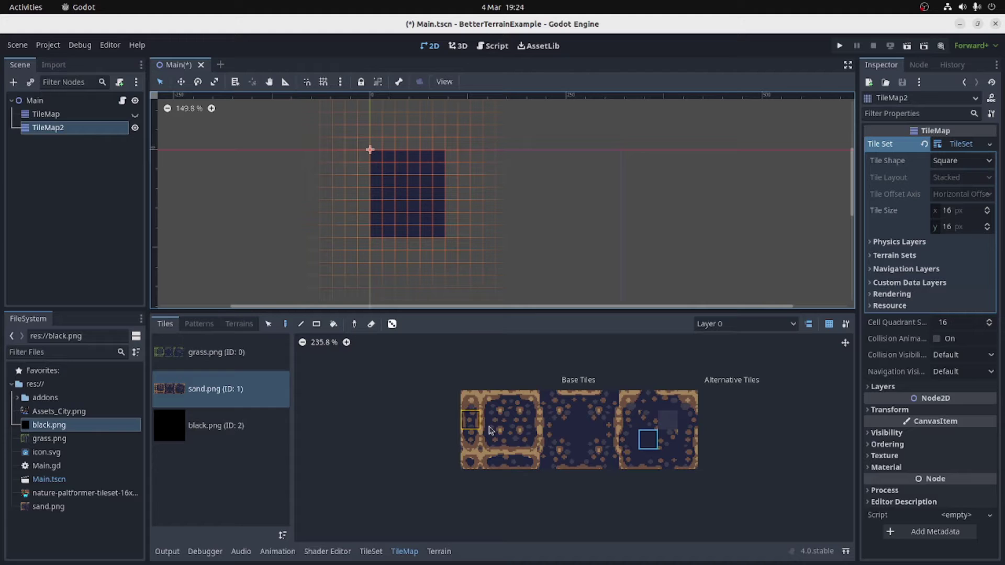
click(516, 449)
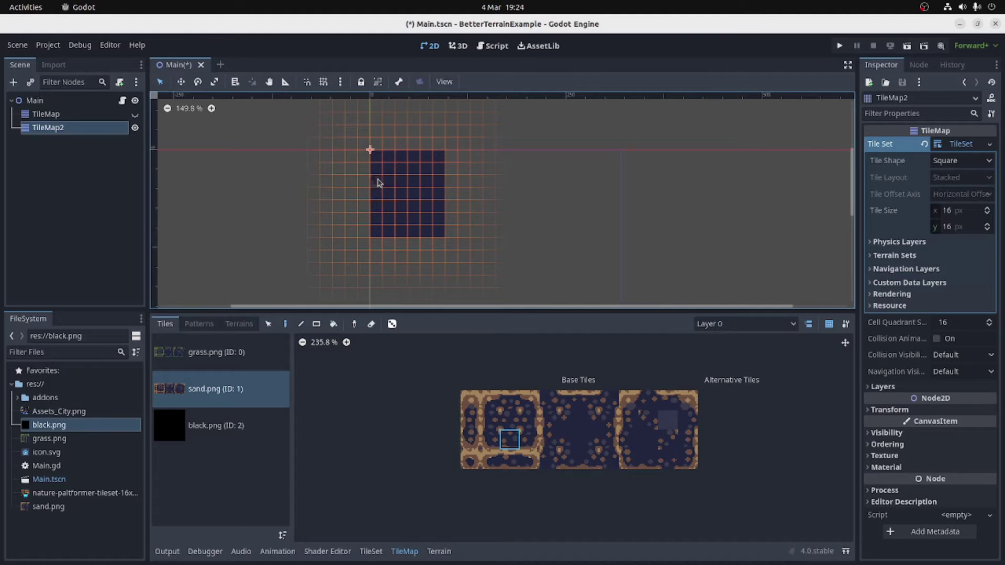
mouse_move(453, 202)
right_down()
mouse_move(382, 198)
mouse_move(377, 208)
mouse_move(445, 214)
right_up()
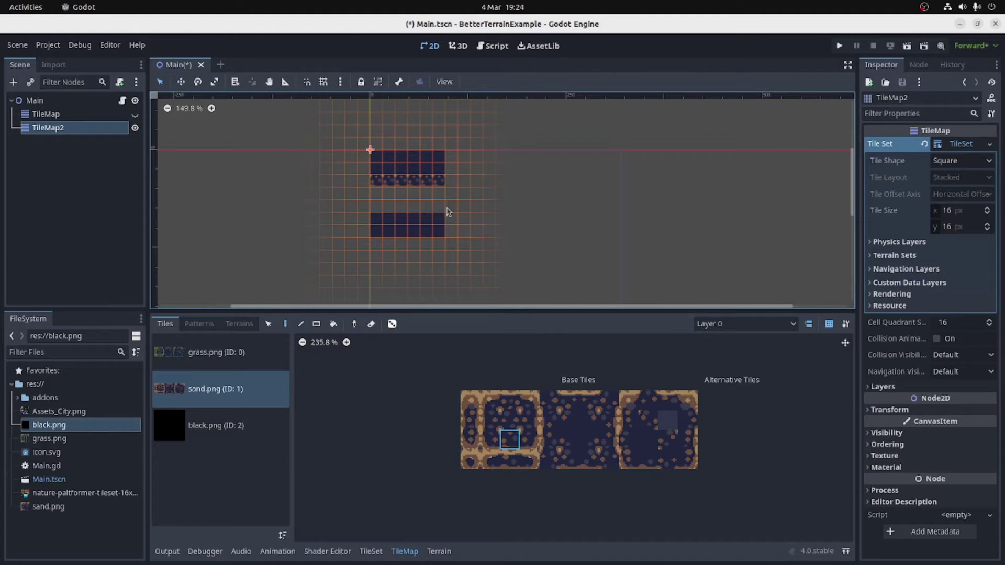
Step: Add a sand top-edge row and paint two rows of black tiles between the sand strips
click(510, 401)
drag(375, 222, 443, 222)
click(510, 441)
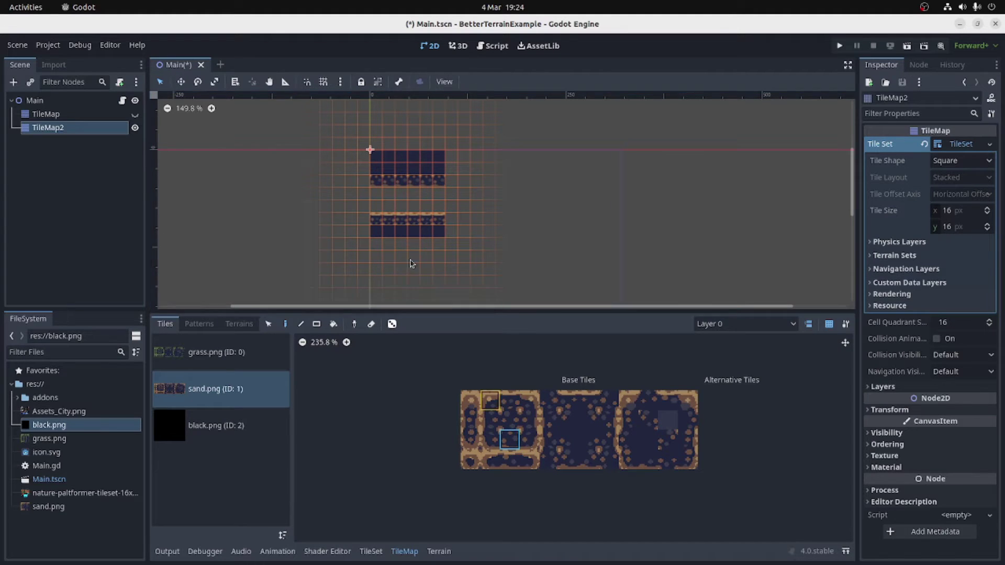
scroll(411, 183, up, 2)
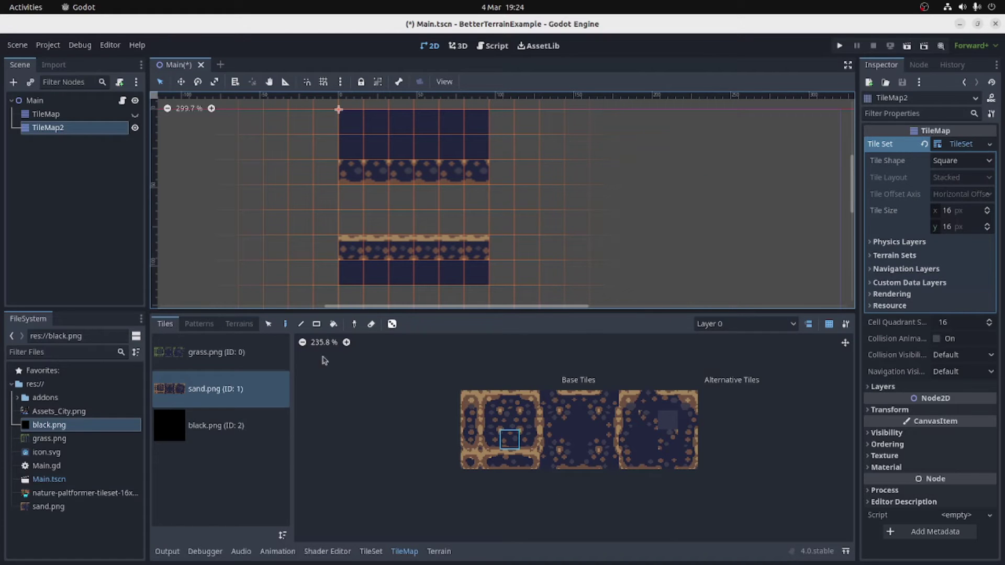
click(175, 432)
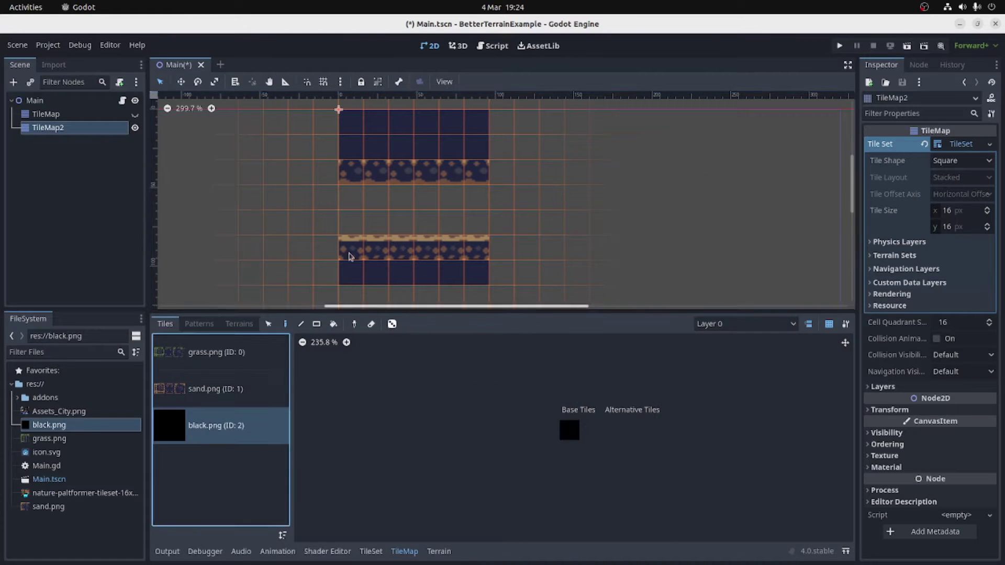
click(569, 430)
mouse_move(400, 198)
mouse_down()
mouse_move(349, 200)
mouse_move(370, 220)
mouse_move(469, 212)
mouse_move(419, 198)
mouse_up()
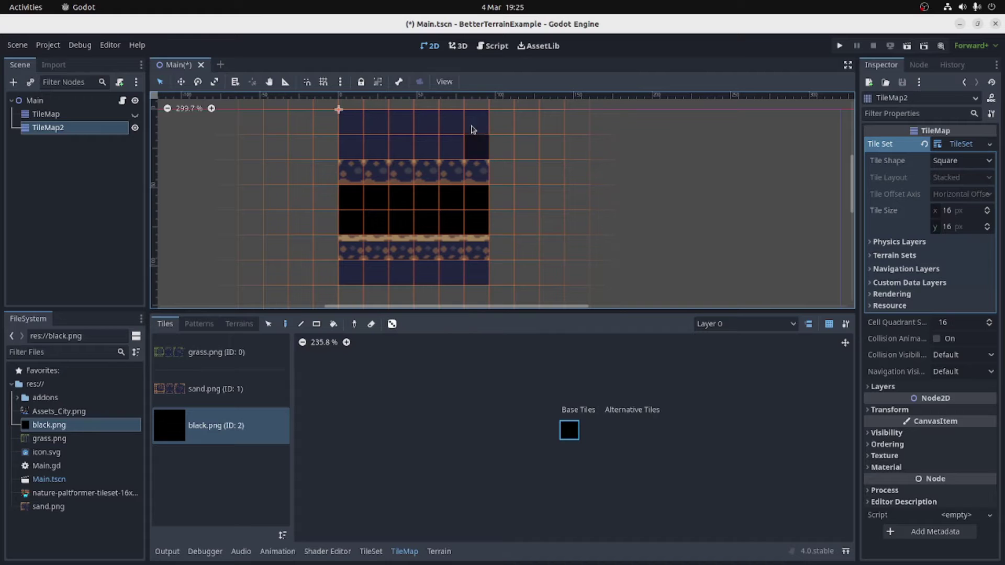
Step: Place sand corner tiles at the top-left and top-right and a top-edge row between them
click(189, 385)
click(490, 400)
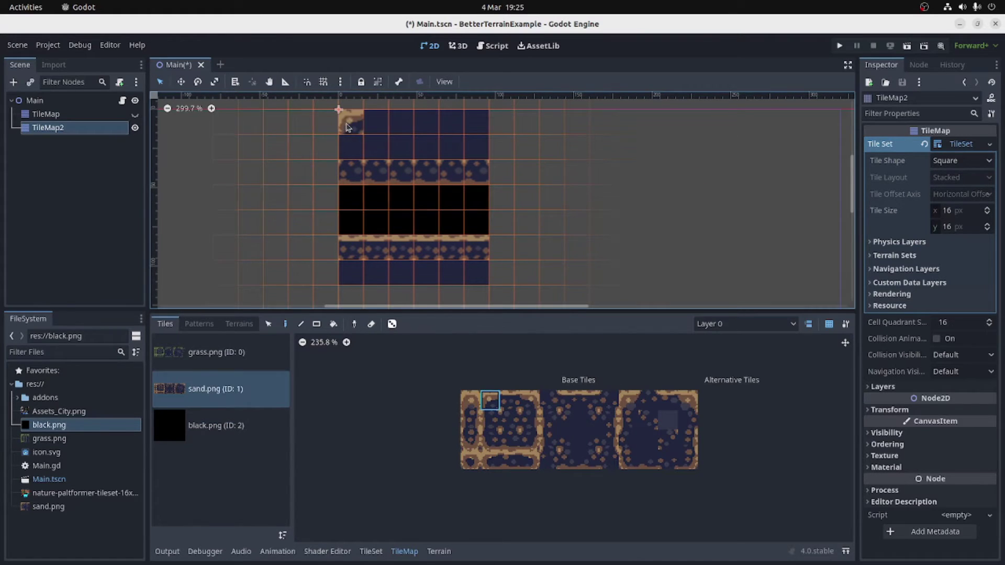
click(529, 401)
click(476, 121)
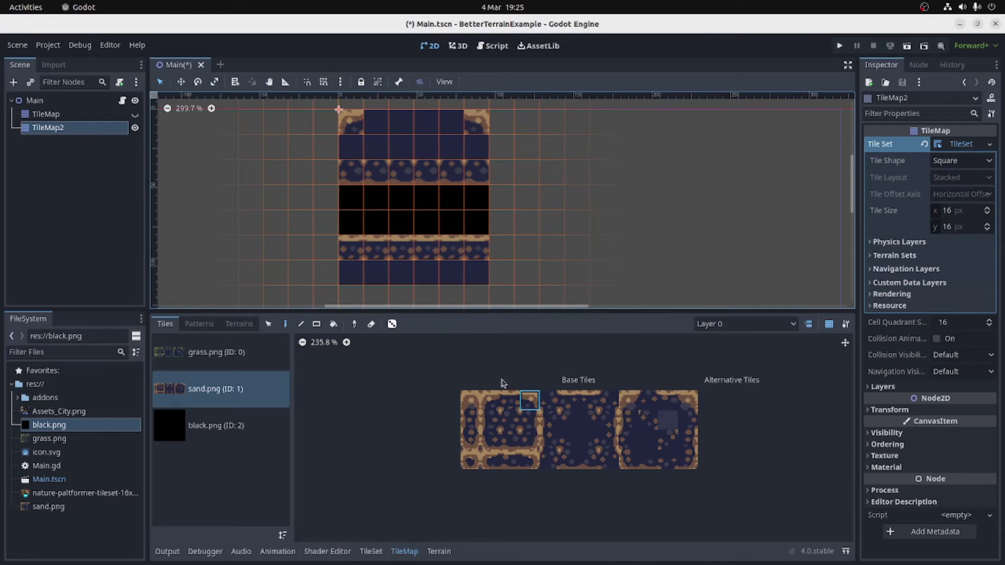
click(509, 400)
drag(377, 125, 444, 128)
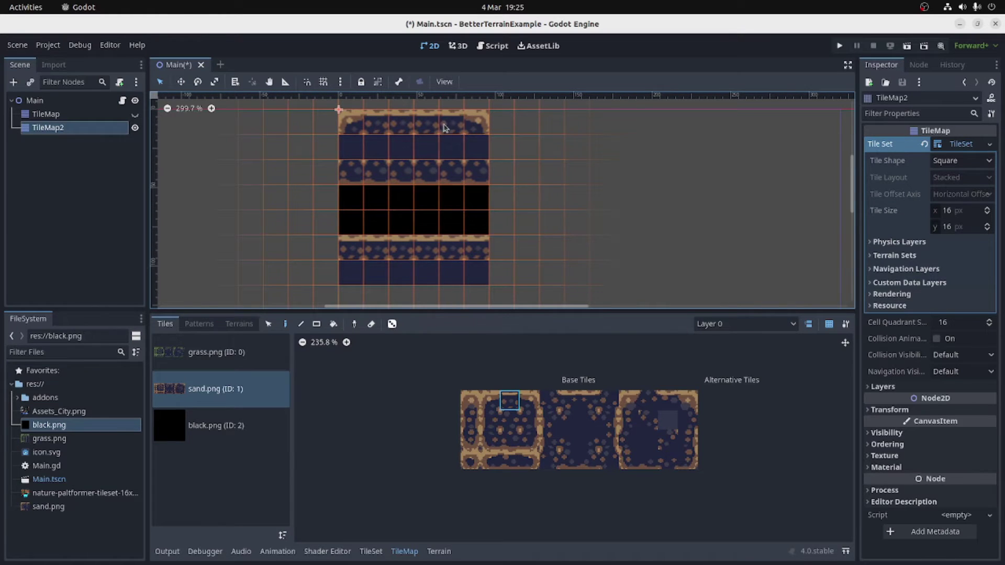
Step: Fill the left and right columns of the upper sand block with sand edge tiles
click(529, 419)
click(475, 148)
click(476, 173)
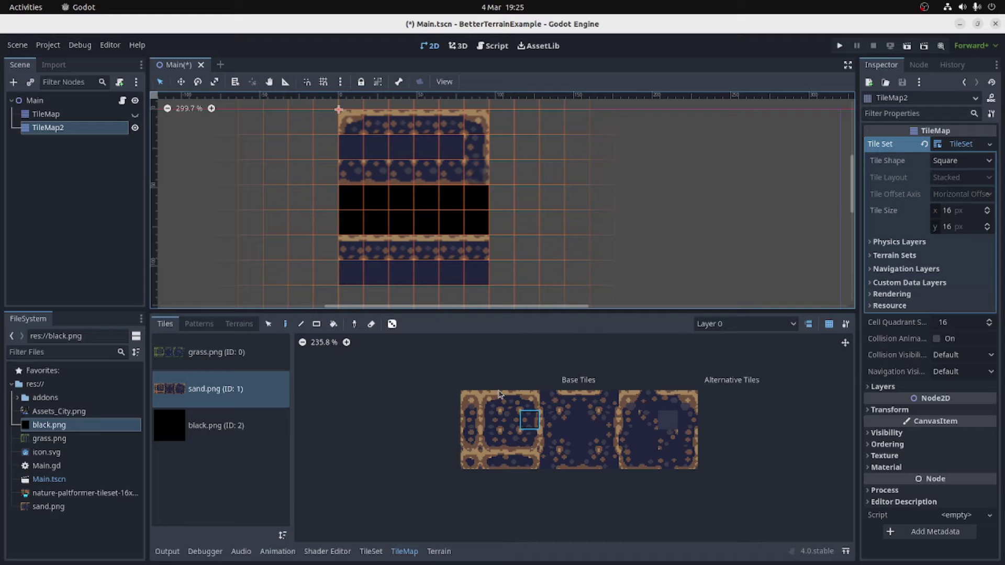
click(491, 419)
click(356, 147)
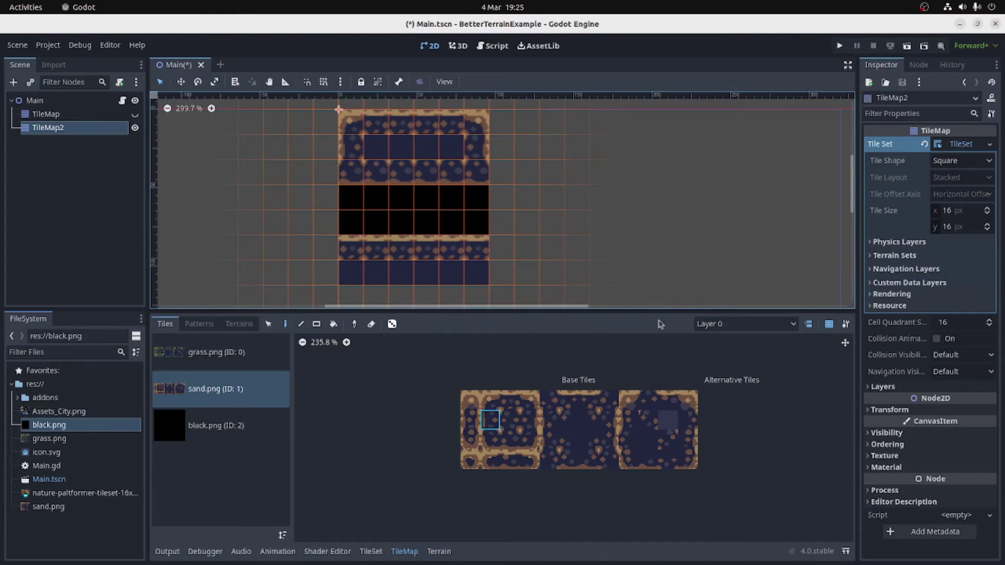
click(491, 440)
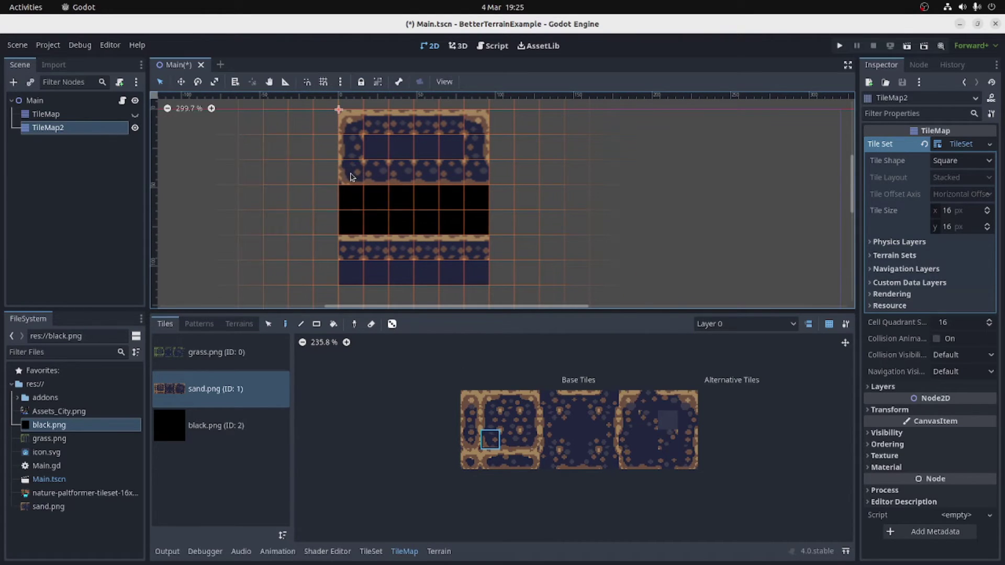
click(529, 440)
click(471, 175)
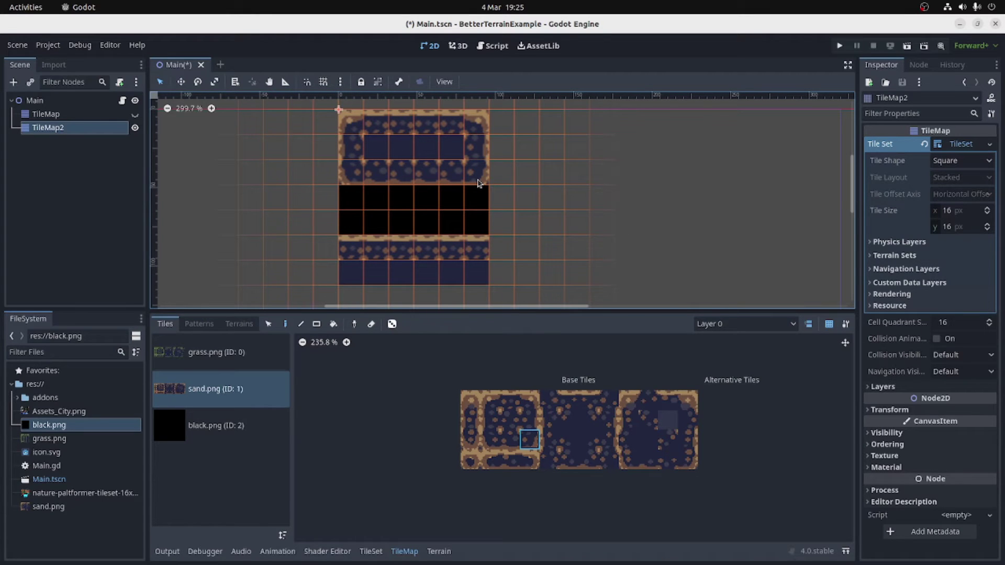
Step: Clear the painted sand block and place two single sand test tiles
scroll(418, 162, down, 3)
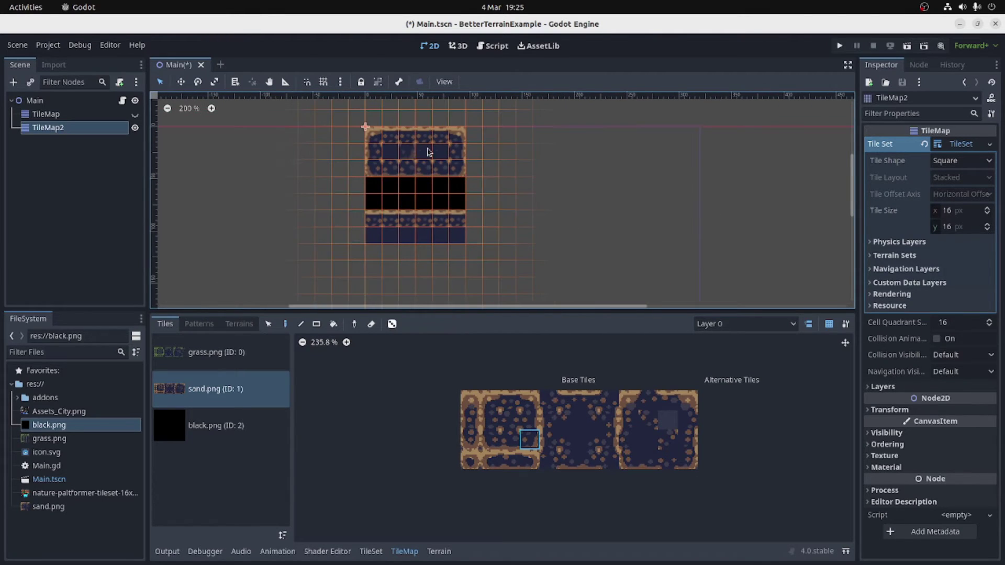
mouse_move(439, 135)
right_down()
mouse_move(407, 136)
mouse_move(397, 143)
mouse_move(492, 141)
mouse_move(384, 158)
mouse_move(484, 165)
mouse_move(320, 175)
mouse_move(450, 171)
mouse_move(342, 190)
mouse_move(367, 202)
mouse_move(467, 205)
mouse_move(457, 218)
mouse_move(358, 227)
mouse_move(412, 239)
right_up()
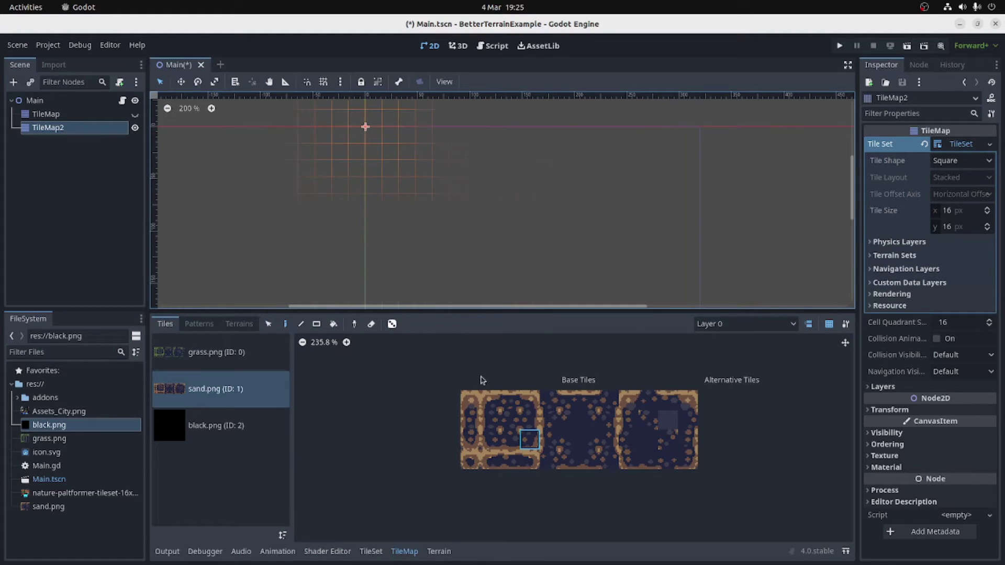
click(509, 404)
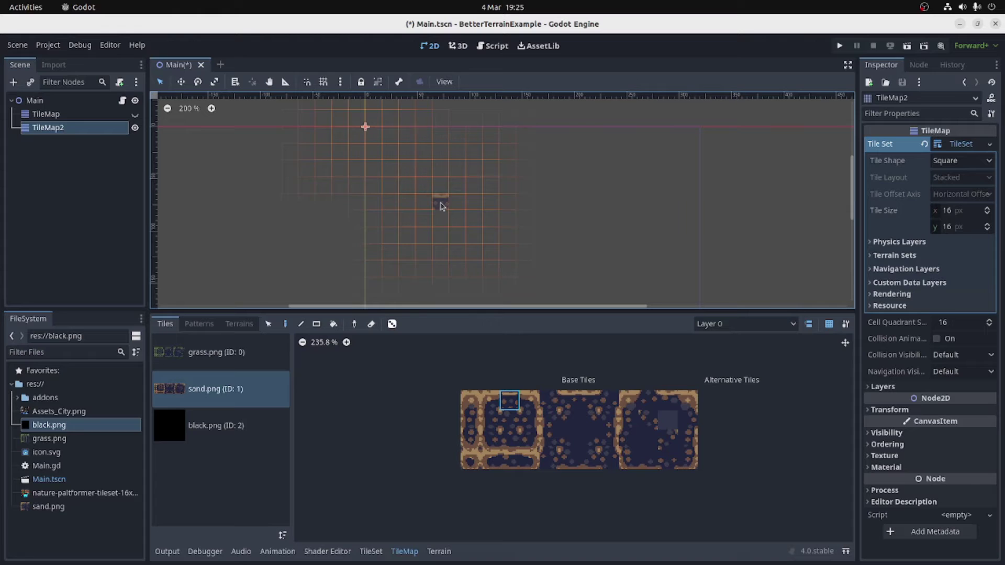
click(441, 206)
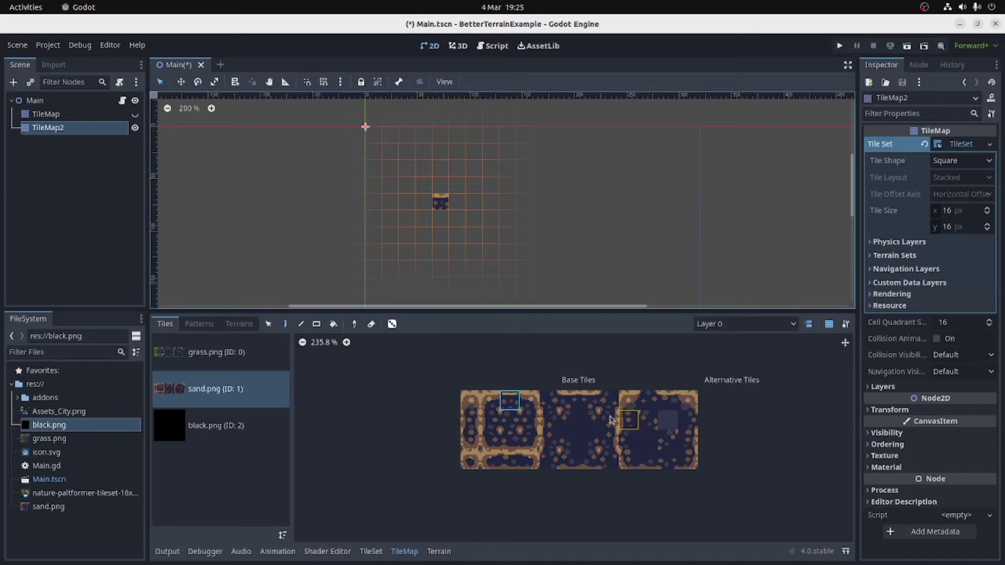
click(569, 420)
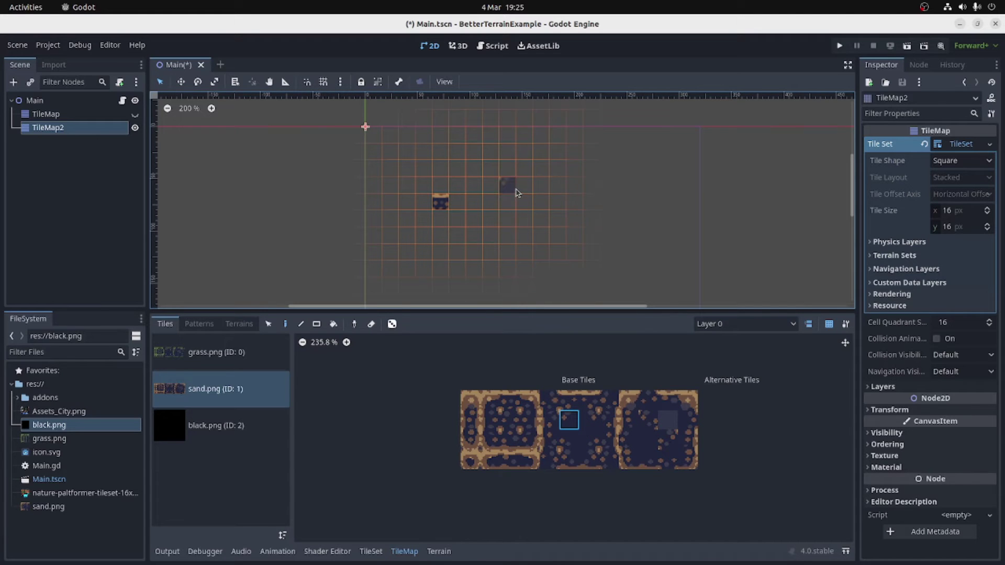
click(490, 202)
Step: Place a black.png tile above each of the two sand tiles
scroll(469, 175, up, 3)
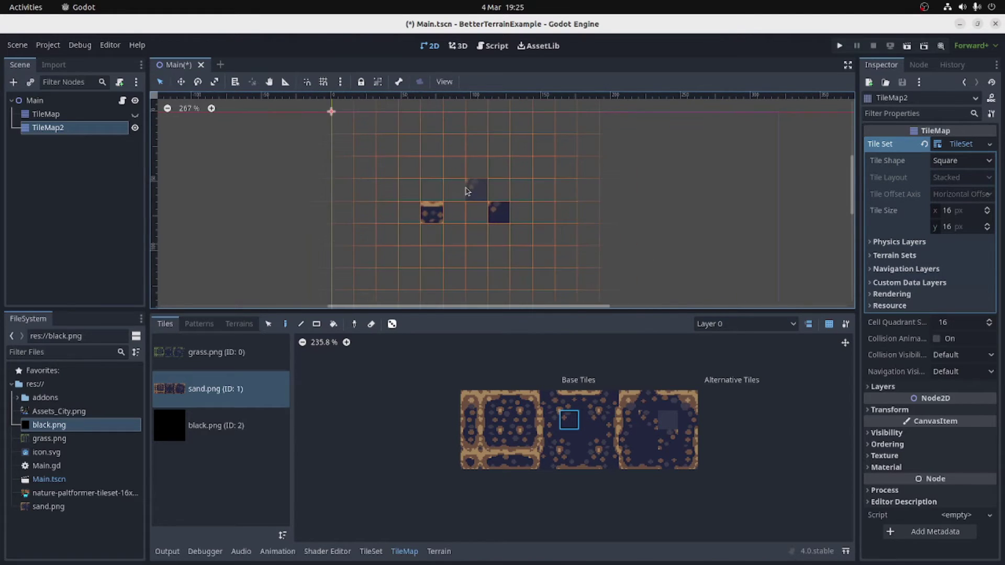
scroll(468, 191, up, 3)
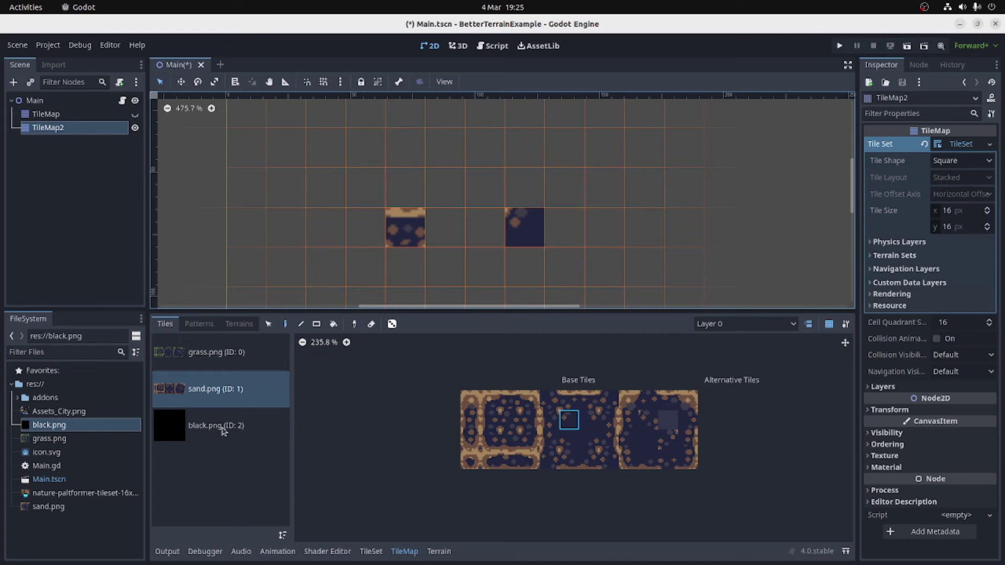
click(886, 467)
click(885, 455)
click(220, 426)
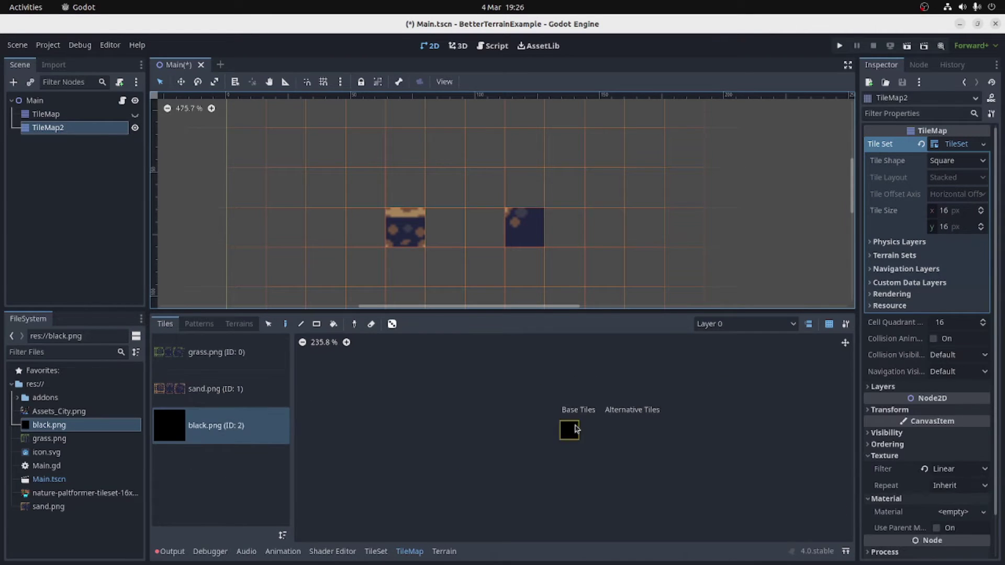
click(403, 186)
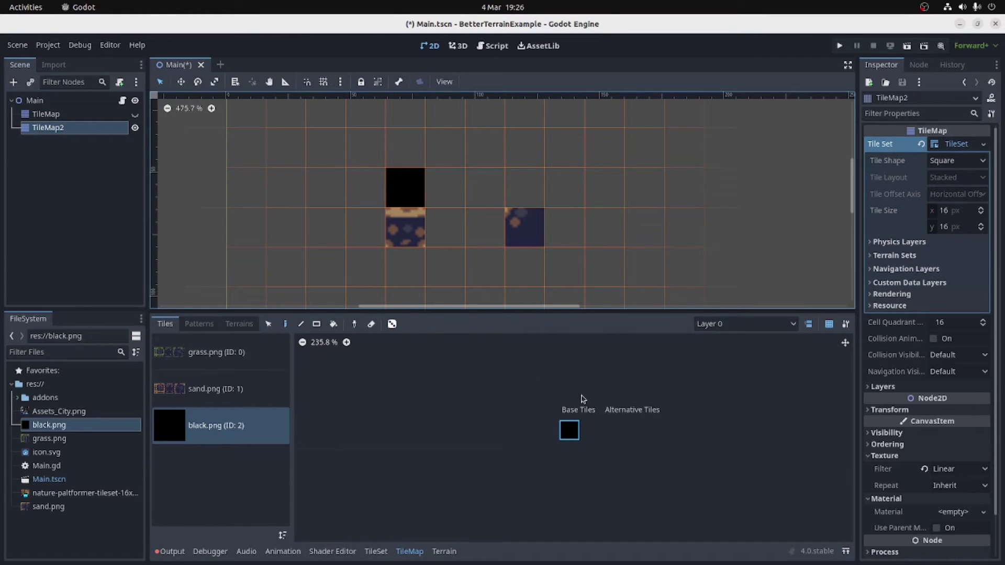
click(491, 193)
Step: Add two more sand tiles beside the black tiles and show the Terrain editor
click(263, 399)
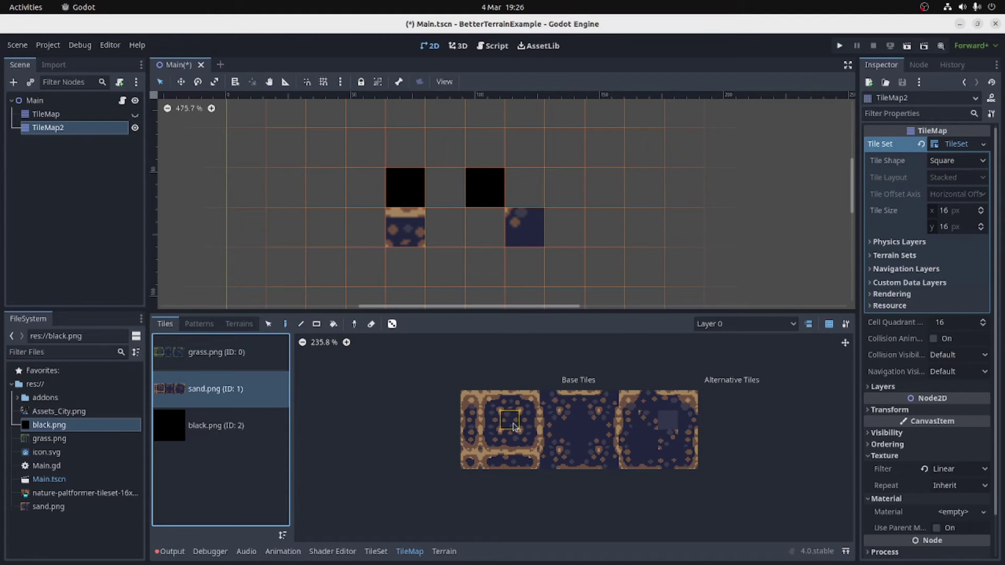
click(510, 400)
click(485, 227)
click(491, 420)
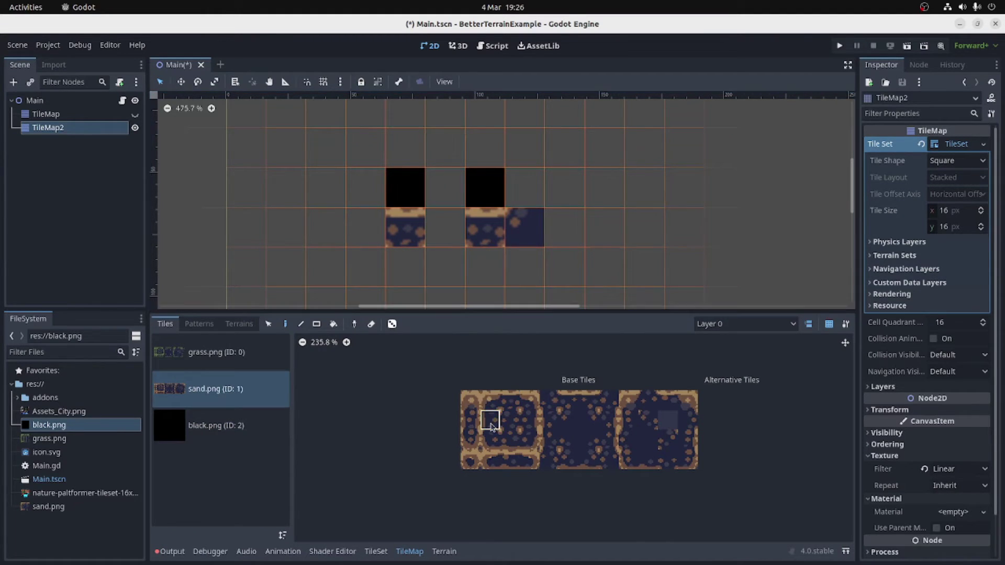
click(525, 186)
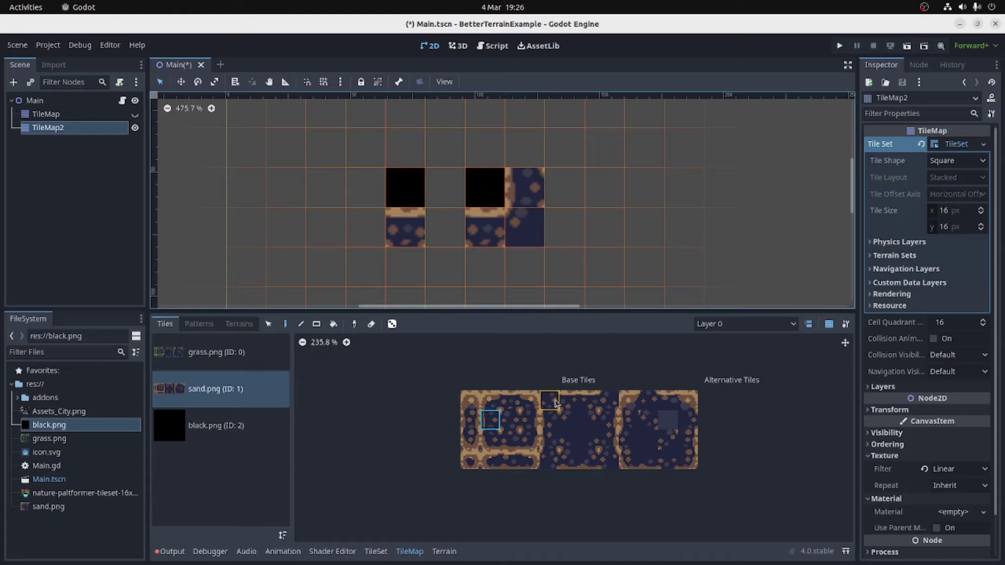
click(445, 551)
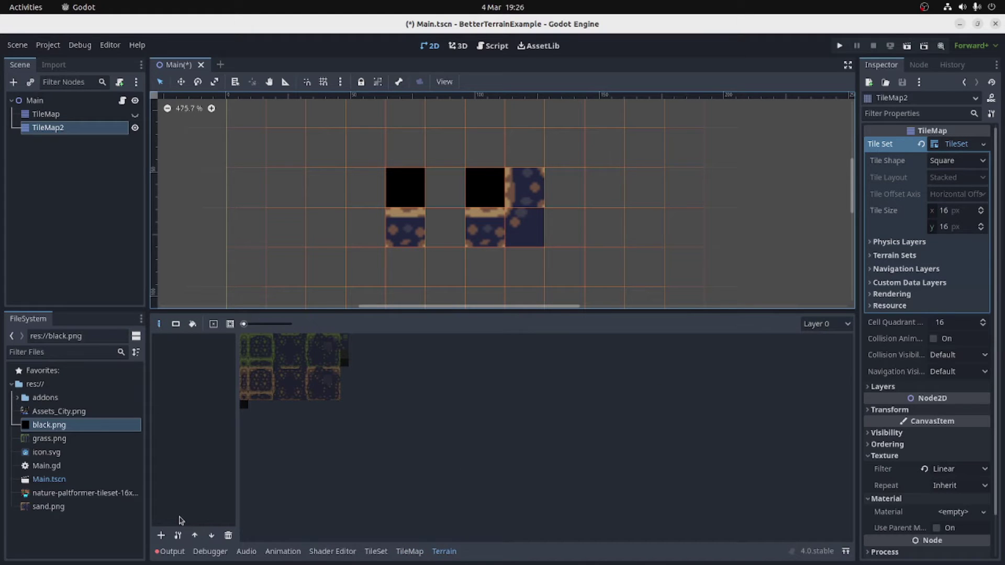
Step: Create a purple Category terrain named Blocks
click(160, 537)
click(516, 277)
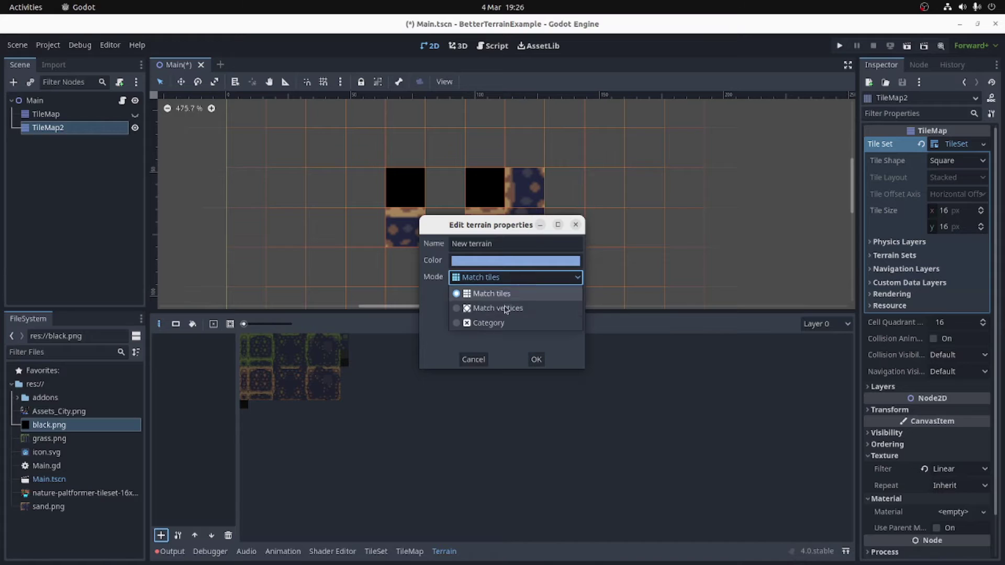
click(501, 323)
drag(512, 244, 409, 242)
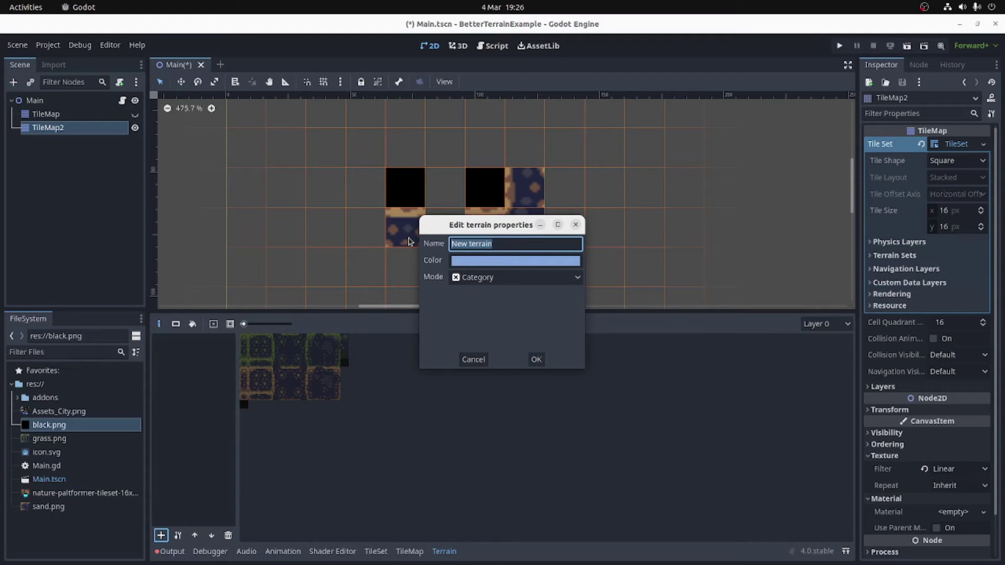
text(Blocks)
click(515, 260)
click(569, 381)
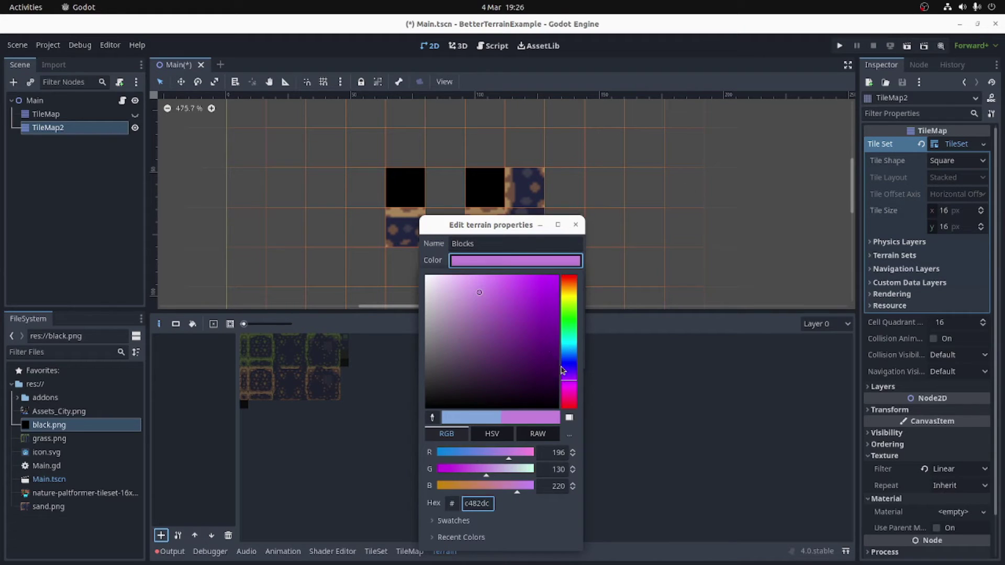
drag(533, 328, 529, 334)
click(446, 251)
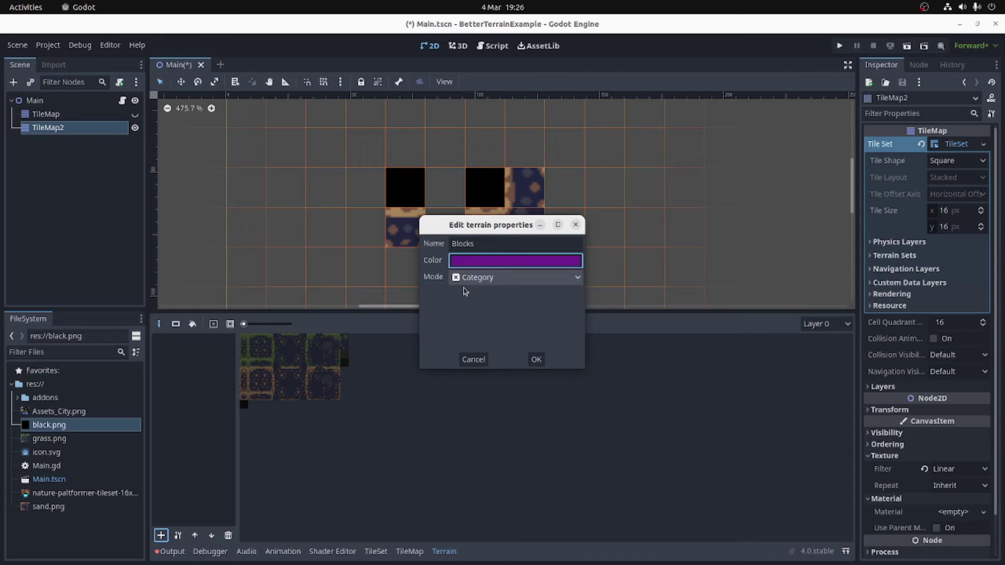
click(535, 358)
Step: Create a light-blue Category terrain named Inside
click(162, 535)
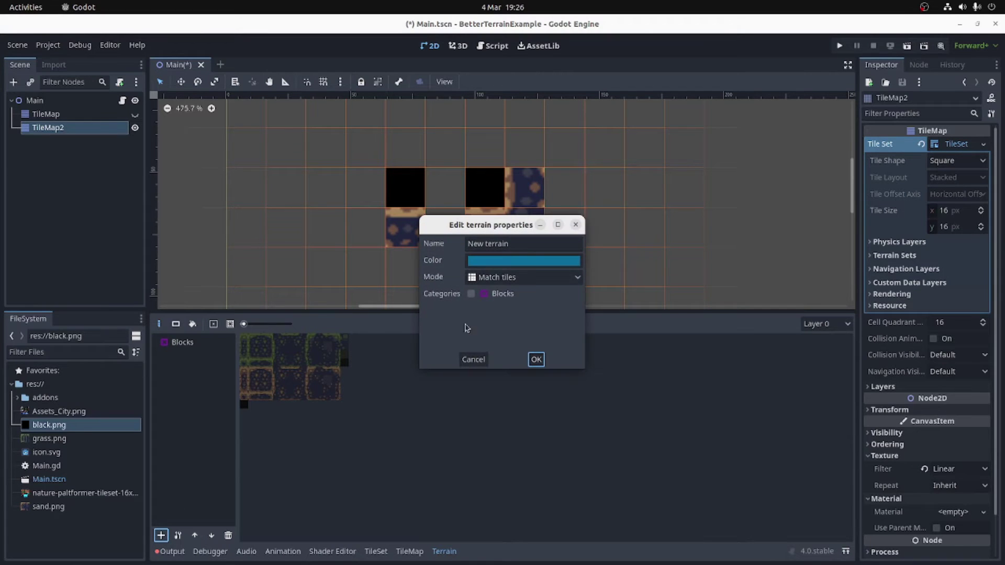
click(500, 278)
click(502, 322)
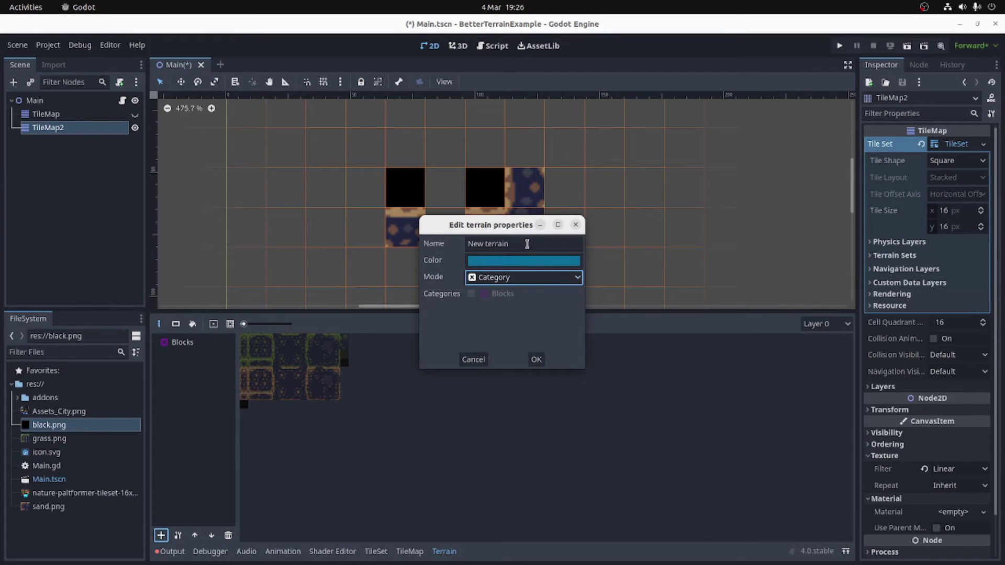
click(528, 245)
text(Ins)
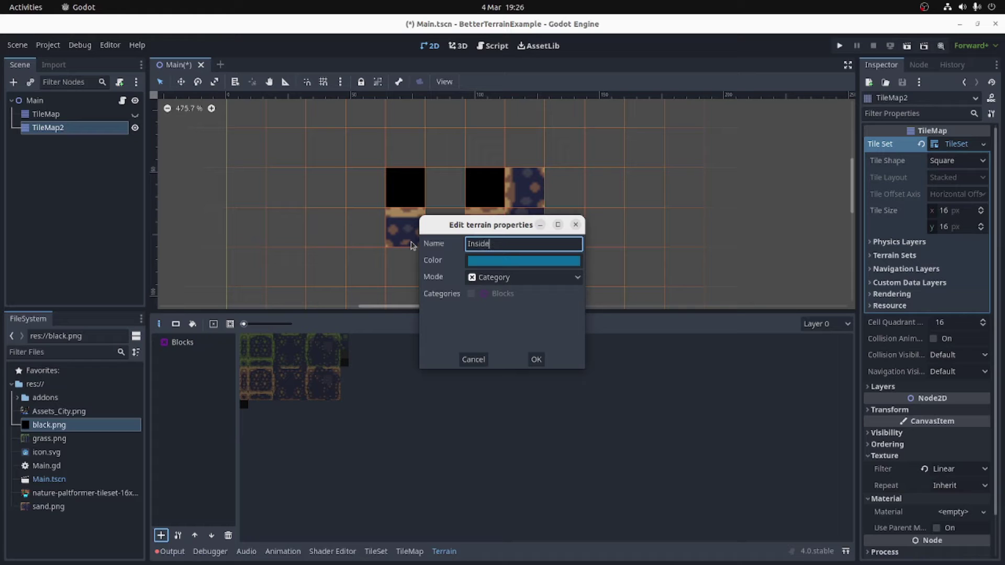
text(ide)
click(524, 261)
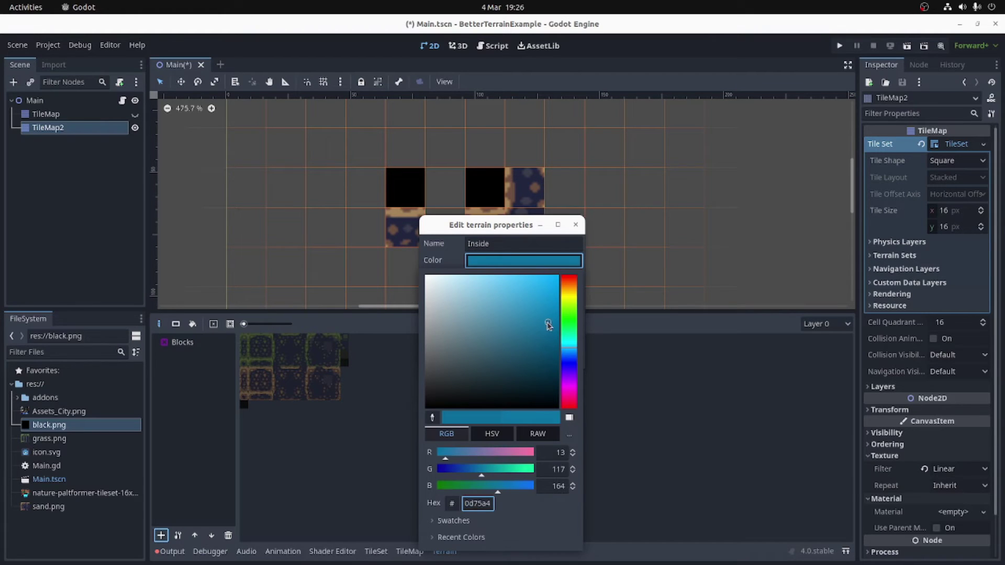
drag(548, 324, 540, 279)
click(439, 250)
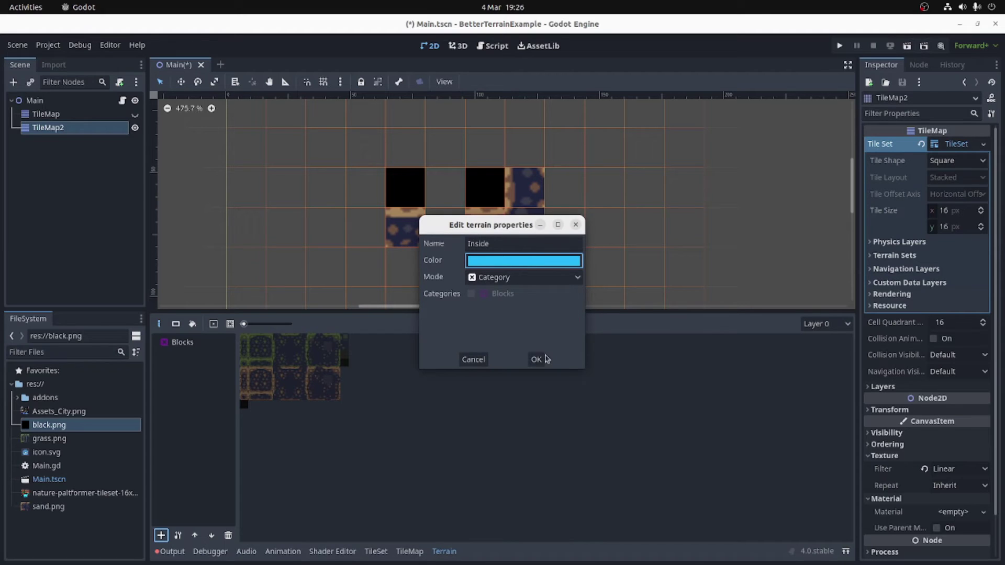
click(537, 360)
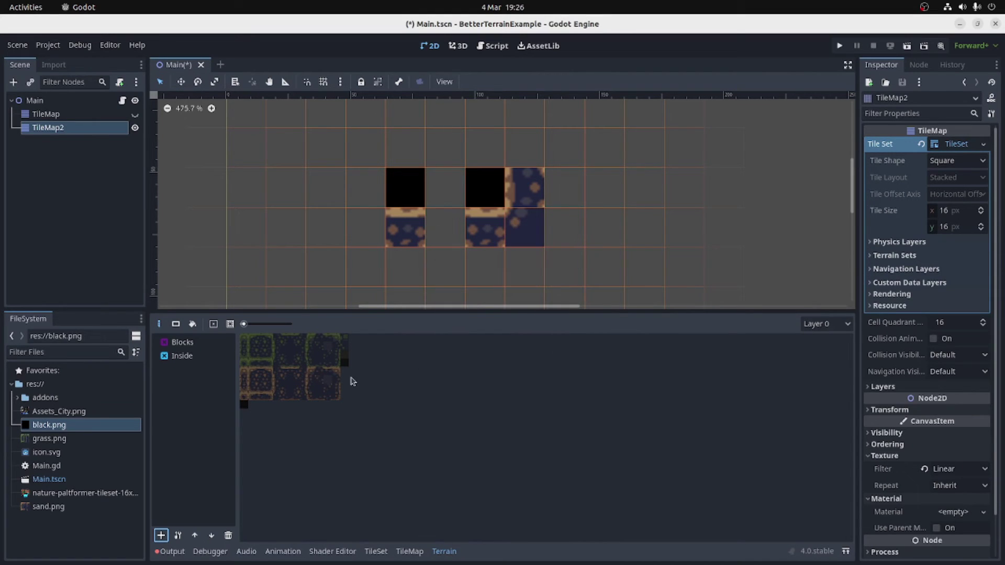
Step: Tag the black atlas tile with the blue Inside terrain, then select Blocks
click(194, 358)
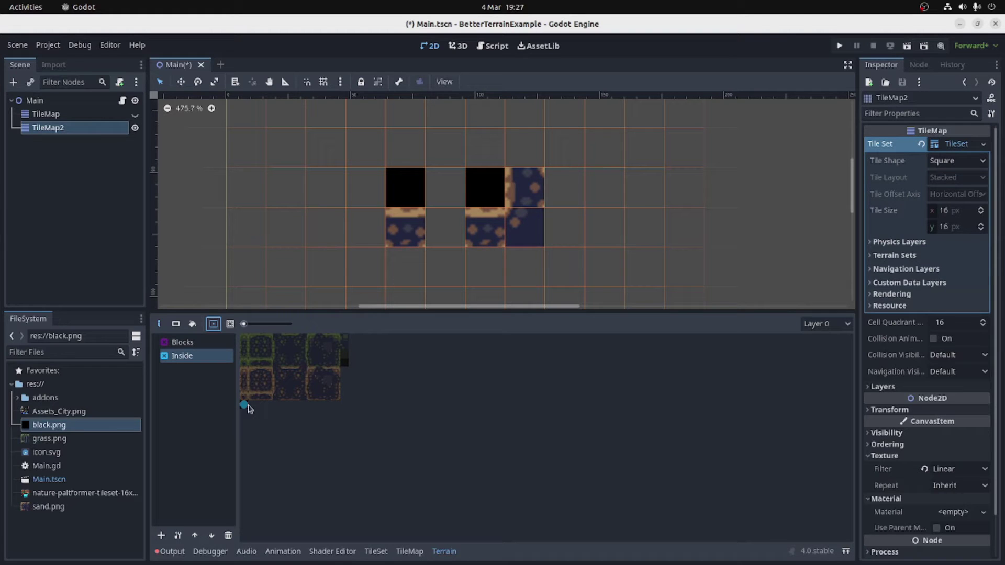
drag(253, 325, 259, 324)
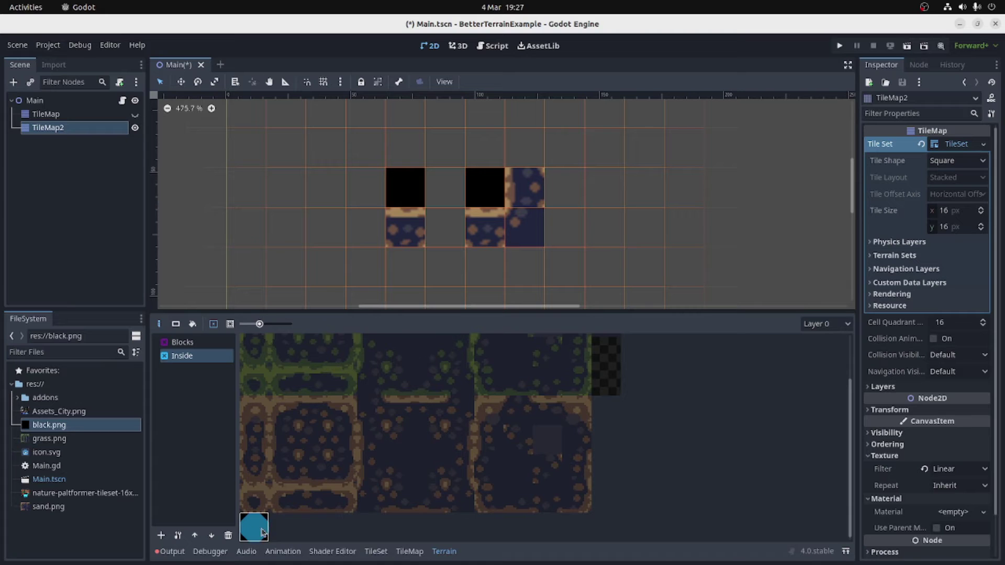
drag(260, 324, 247, 324)
click(419, 166)
click(189, 343)
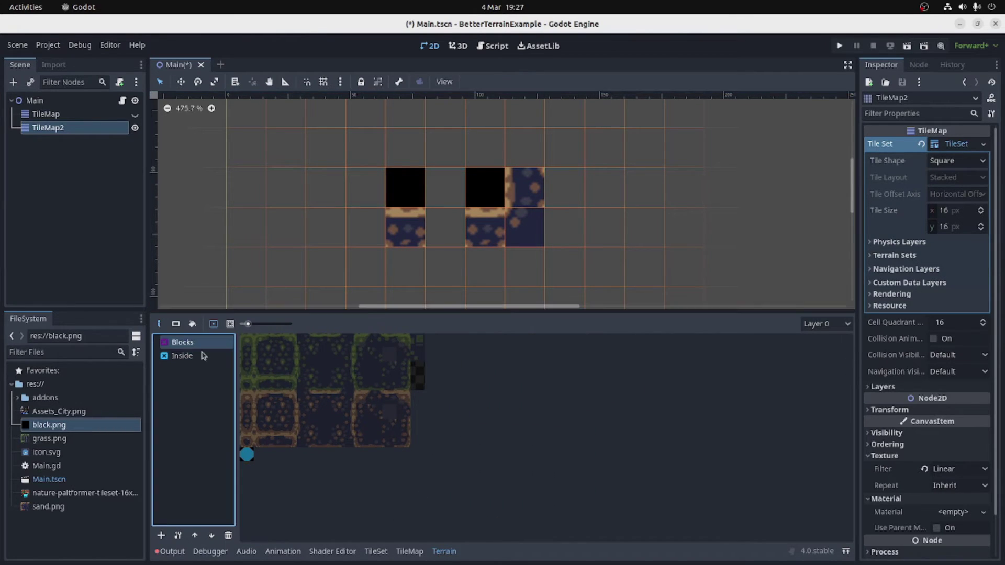
Step: Create a green Grass terrain that belongs to the Blocks category
click(161, 536)
triple_click(500, 244)
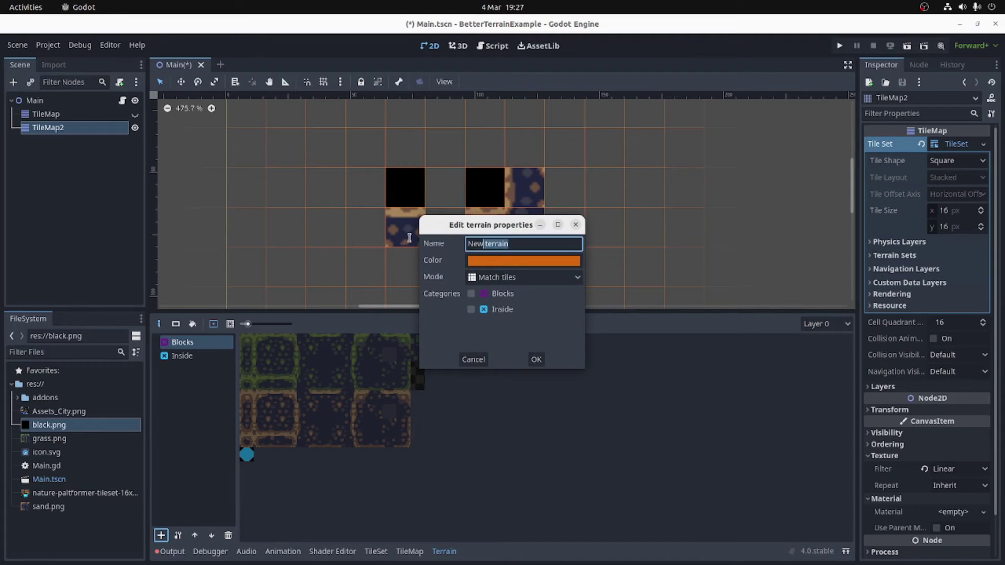
text(Grass)
click(470, 294)
click(521, 261)
click(572, 312)
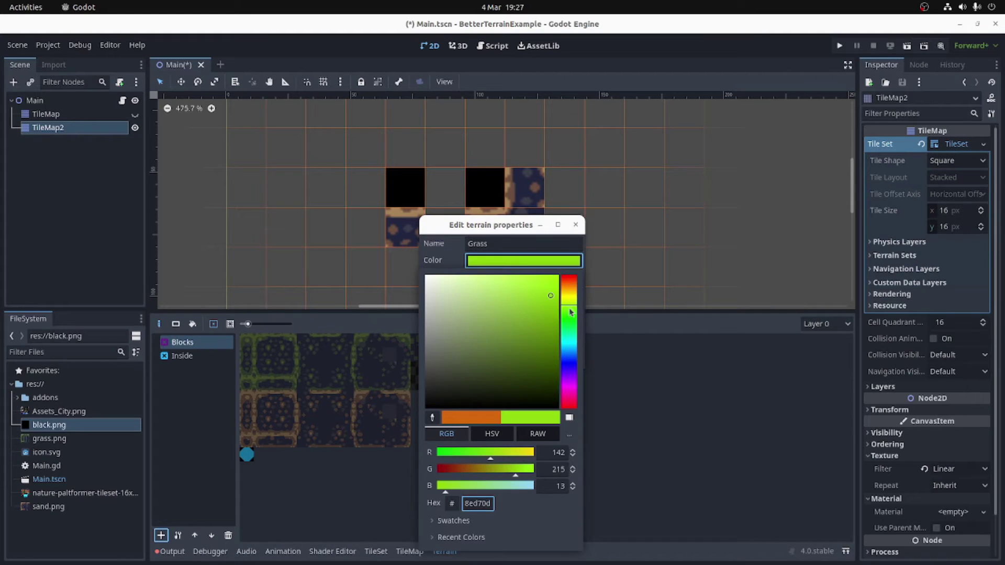
click(556, 287)
click(471, 264)
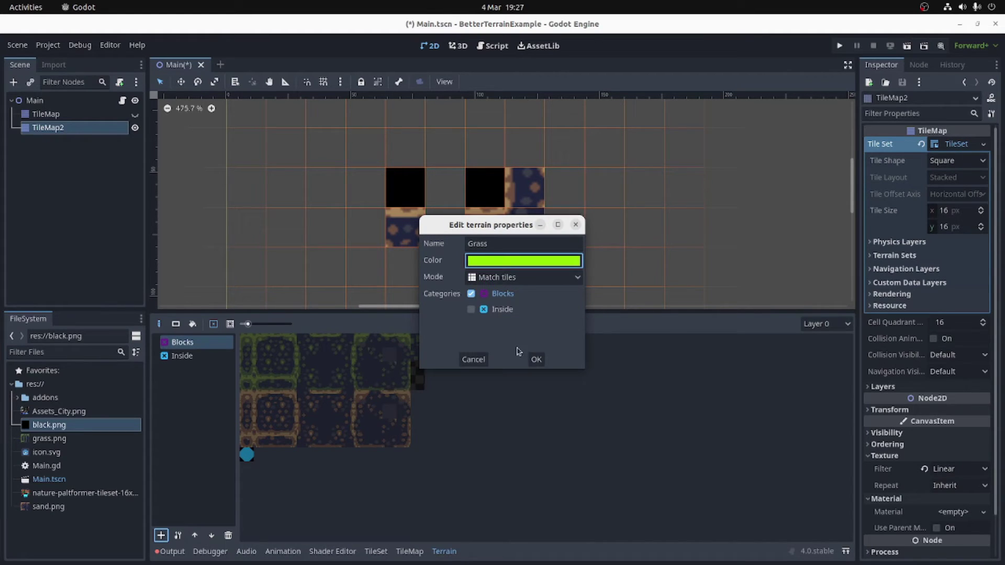
click(535, 356)
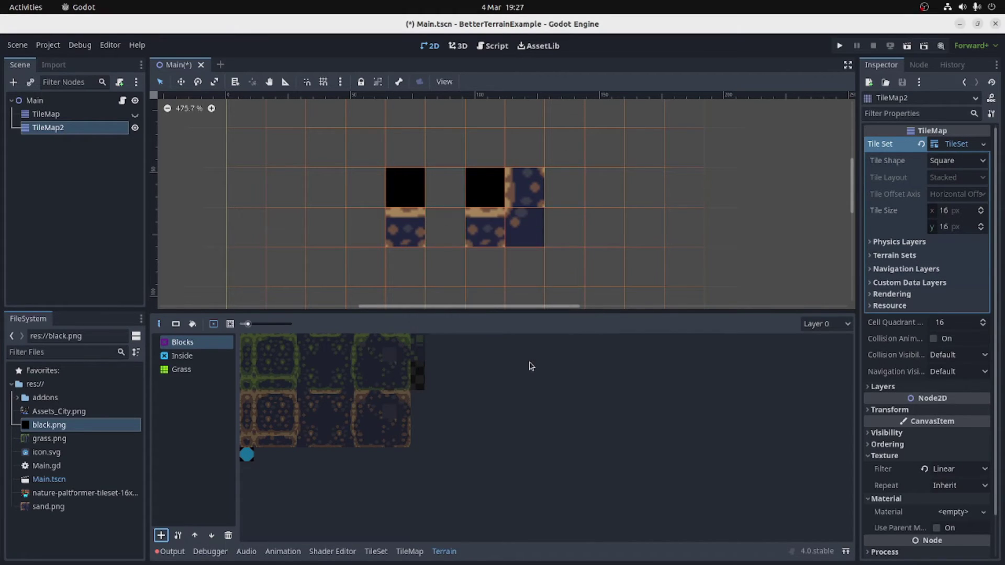
Step: Create a Sand terrain in the Blocks category, then select Grass in the list
click(162, 535)
triple_click(535, 245)
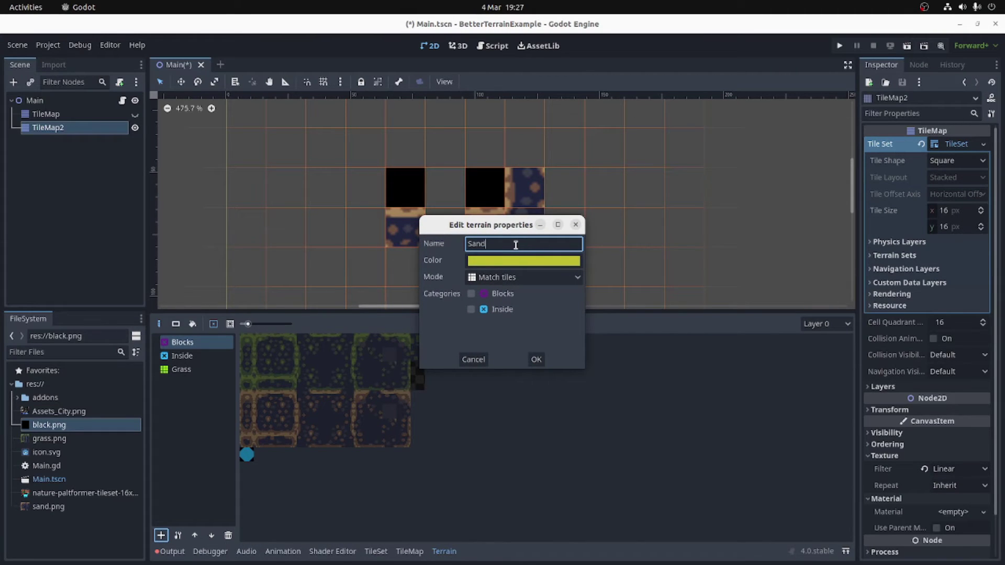
click(471, 294)
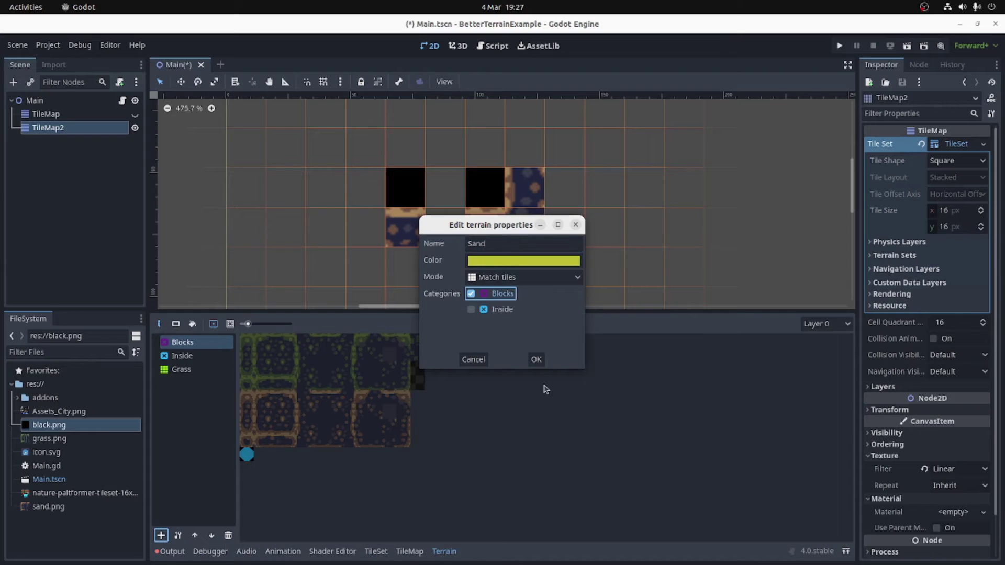
click(536, 360)
click(180, 373)
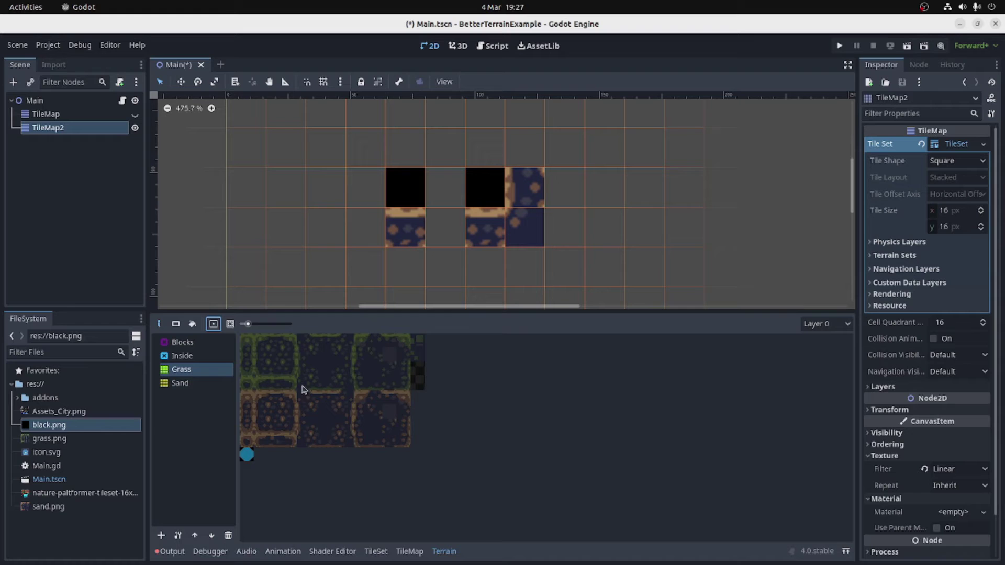
Step: Paint Grass terrain across the grass atlas row and Sand terrain across the sand tiles
drag(248, 324, 257, 324)
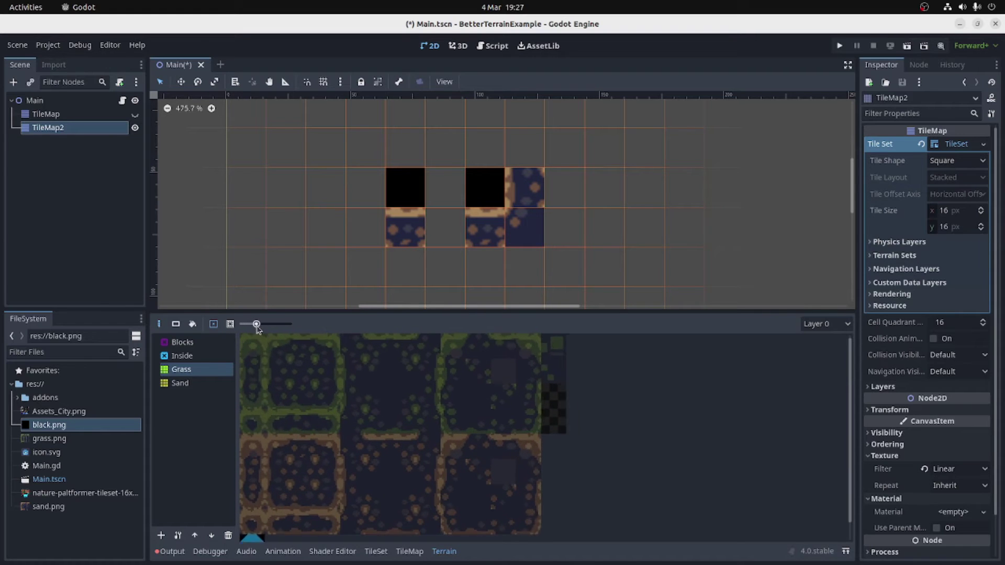
mouse_move(305, 347)
mouse_down()
mouse_move(278, 347)
mouse_move(293, 399)
mouse_move(278, 374)
mouse_move(330, 424)
mouse_move(358, 347)
mouse_move(365, 411)
mouse_move(435, 346)
mouse_move(358, 423)
mouse_move(472, 419)
mouse_move(487, 346)
mouse_move(487, 399)
mouse_move(513, 401)
mouse_move(535, 381)
mouse_move(513, 346)
mouse_up()
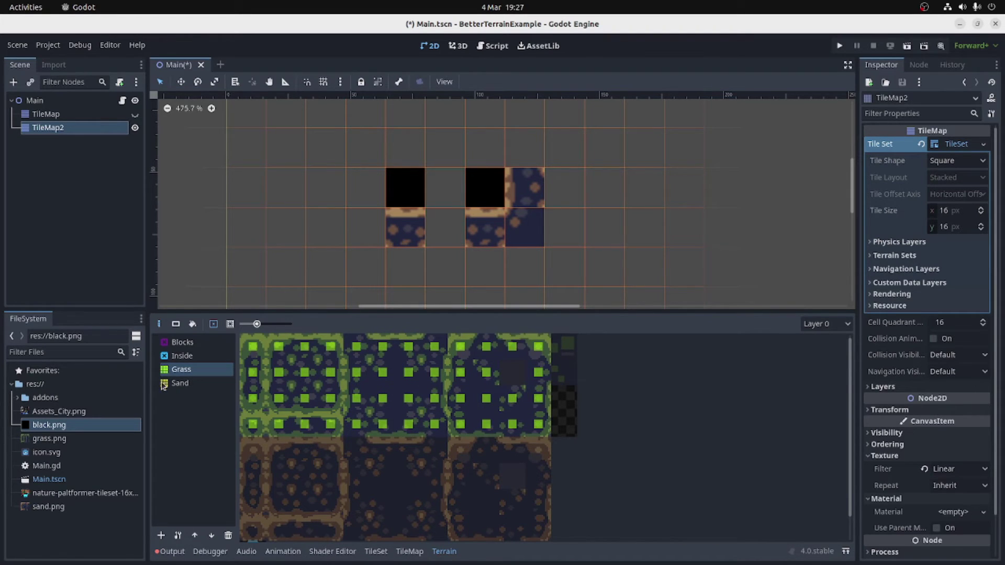
click(180, 383)
mouse_move(279, 450)
mouse_down()
mouse_move(264, 486)
mouse_move(272, 528)
mouse_move(312, 450)
mouse_move(330, 511)
mouse_move(365, 464)
mouse_move(410, 501)
mouse_move(382, 474)
mouse_move(460, 501)
mouse_move(457, 462)
mouse_move(460, 489)
mouse_move(484, 500)
mouse_move(513, 503)
mouse_move(529, 459)
mouse_move(579, 478)
mouse_up()
scroll(579, 478, down, 1)
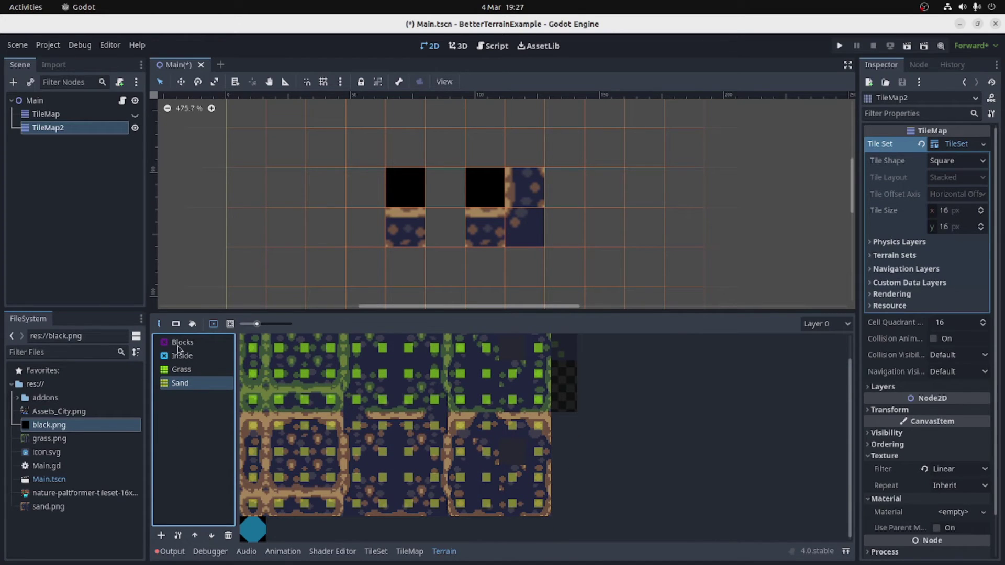
click(181, 370)
Step: Test-paint a strip of Grass terrain across the map cells, then return to the Terrain panel
scroll(384, 193, down, 14)
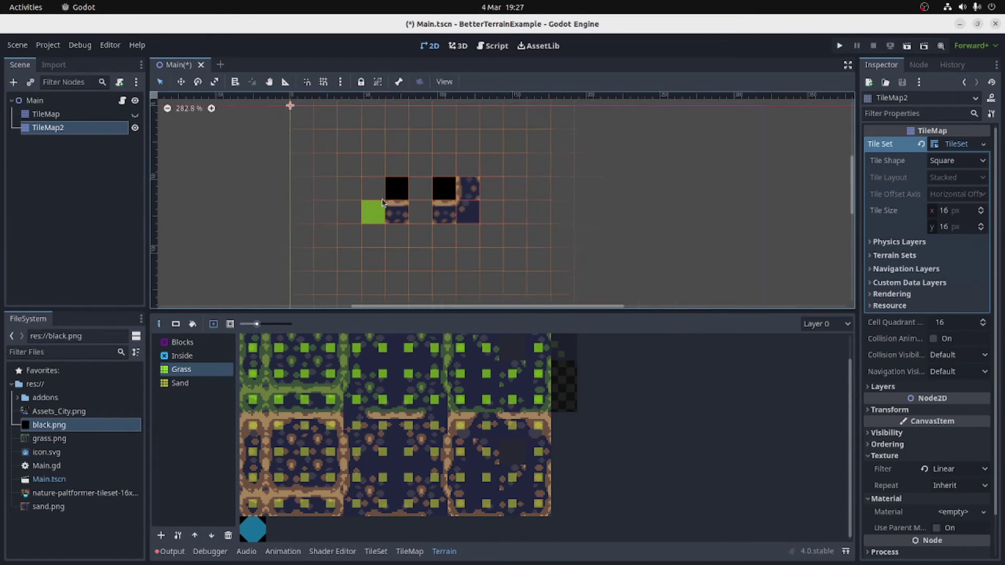
mouse_move(322, 136)
mouse_down()
mouse_move(331, 176)
mouse_move(377, 153)
mouse_move(353, 192)
mouse_move(371, 153)
mouse_move(431, 149)
mouse_move(473, 171)
mouse_move(390, 139)
mouse_move(527, 147)
mouse_move(517, 160)
mouse_move(381, 153)
mouse_move(487, 139)
mouse_move(549, 166)
mouse_move(557, 218)
mouse_move(527, 223)
mouse_move(512, 163)
mouse_move(548, 214)
mouse_move(562, 139)
mouse_move(634, 154)
mouse_move(603, 146)
mouse_move(664, 137)
mouse_move(673, 179)
mouse_move(675, 157)
mouse_up()
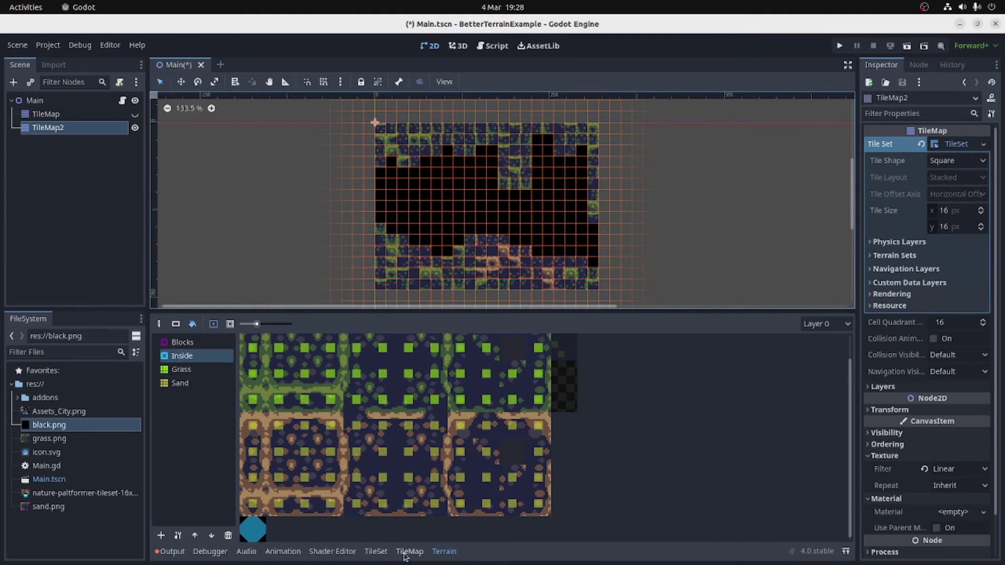
click(384, 554)
click(409, 551)
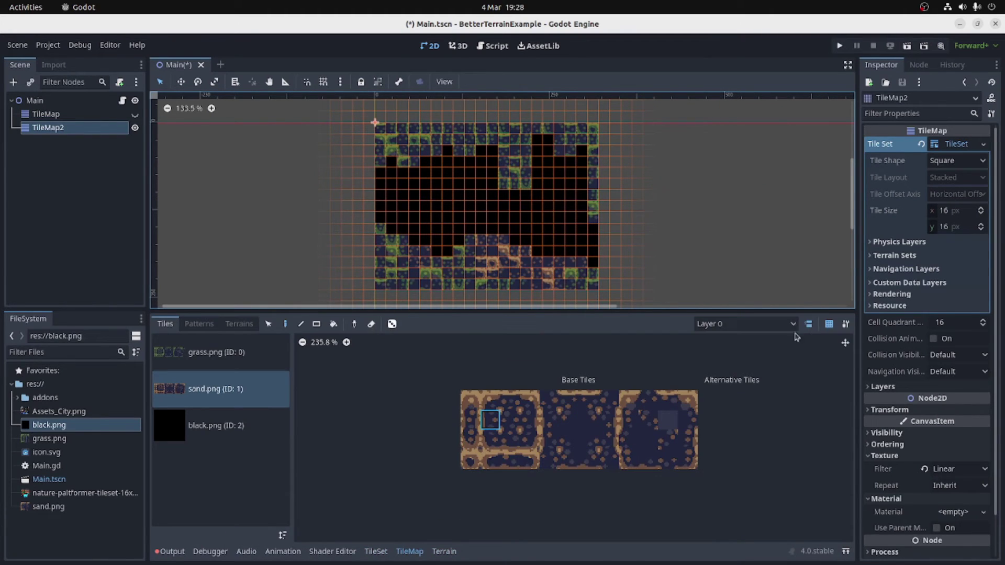
scroll(476, 173, up, 3)
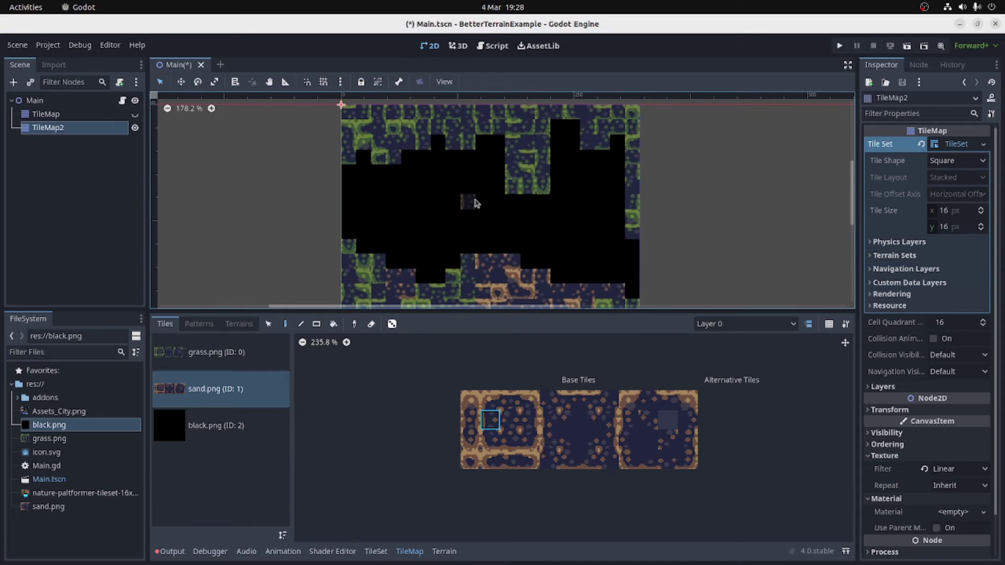
scroll(720, 156, down, 1)
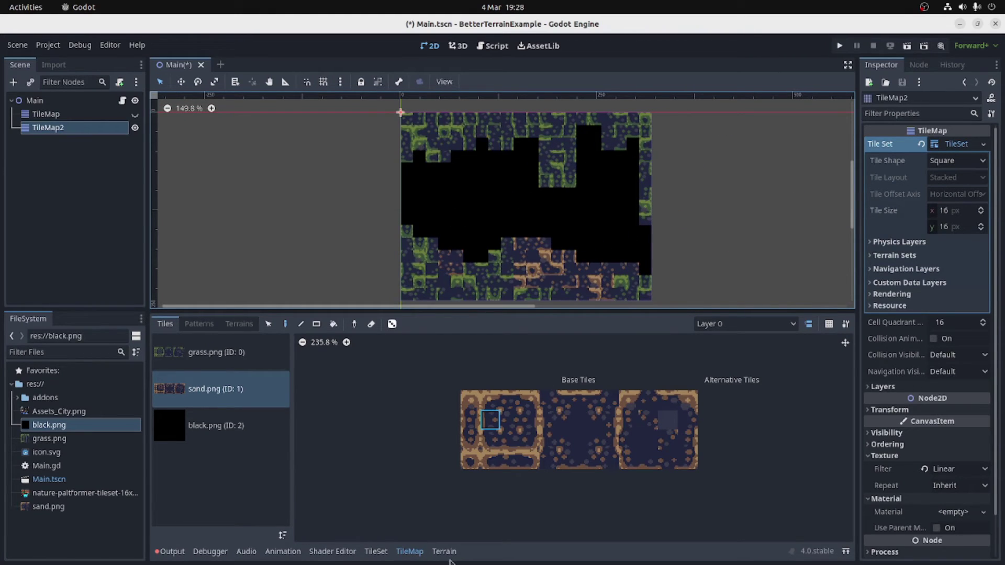
click(446, 554)
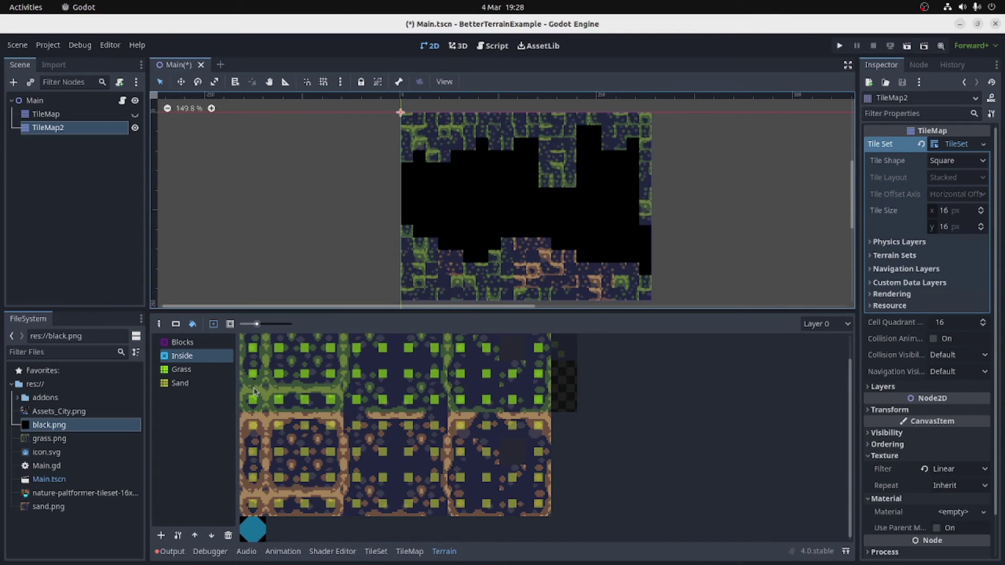
Step: With peering-bit editing on, mark a grass tile's top edge and corner bits as Inside
click(186, 370)
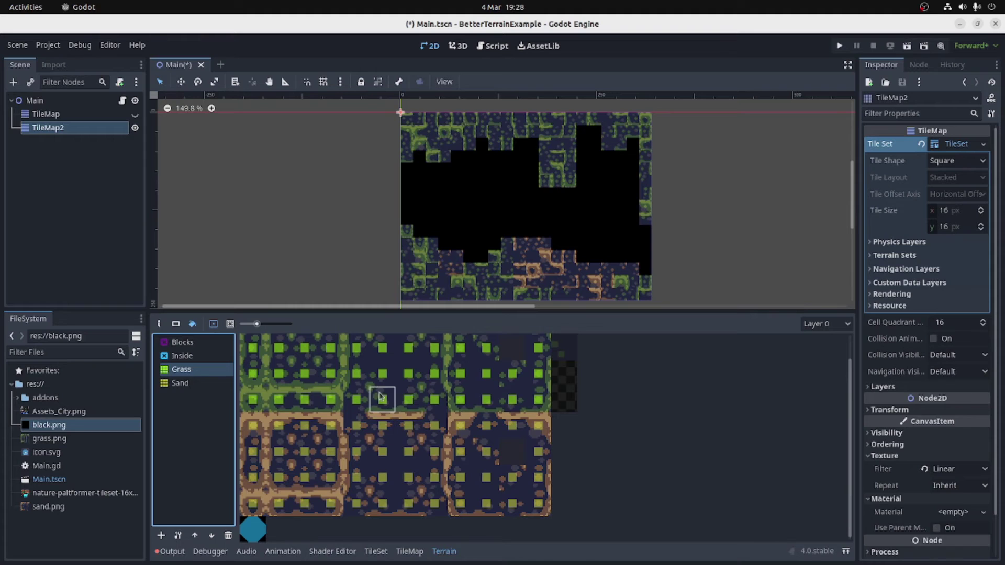
scroll(382, 387, up, 1)
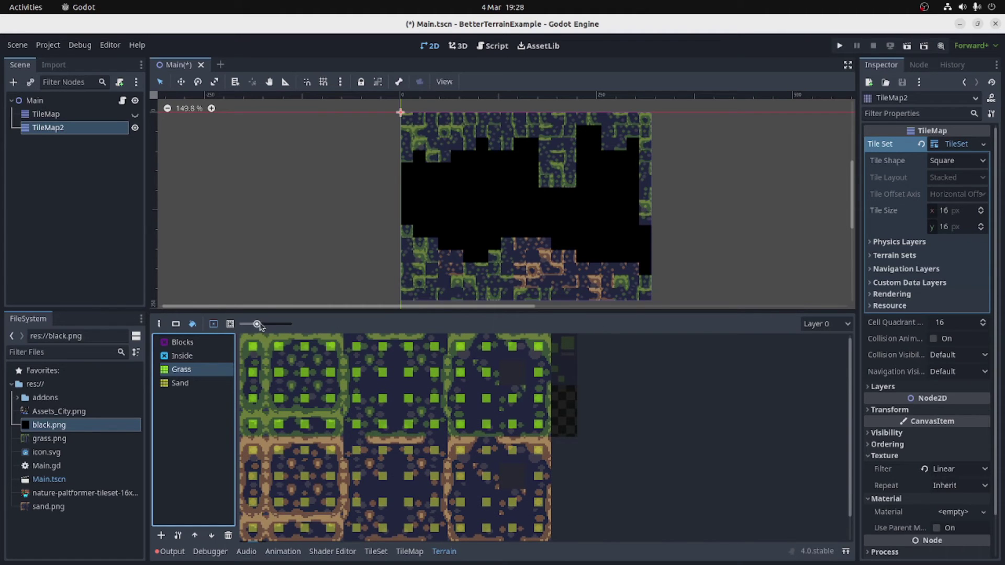
drag(259, 325, 273, 324)
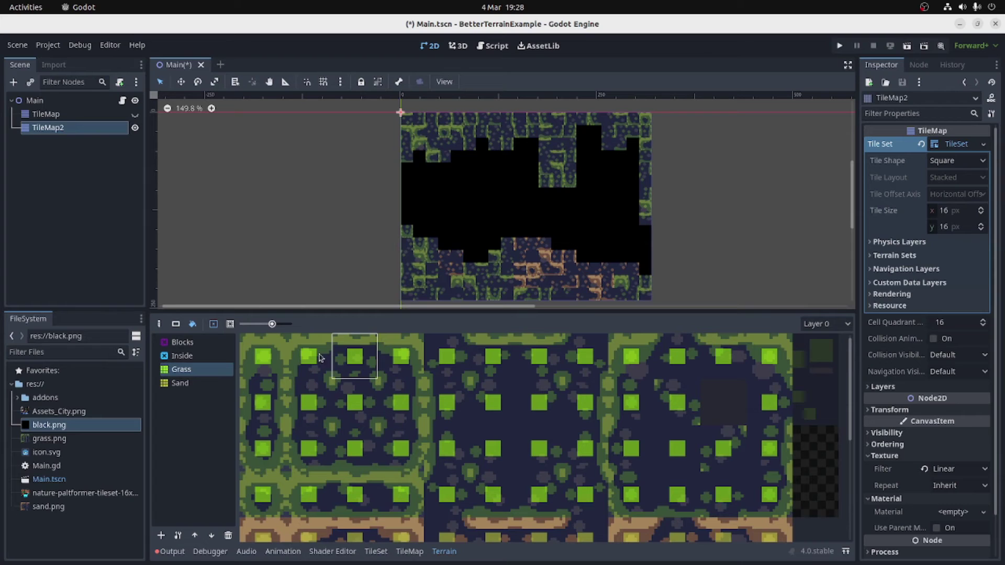
click(183, 357)
click(229, 324)
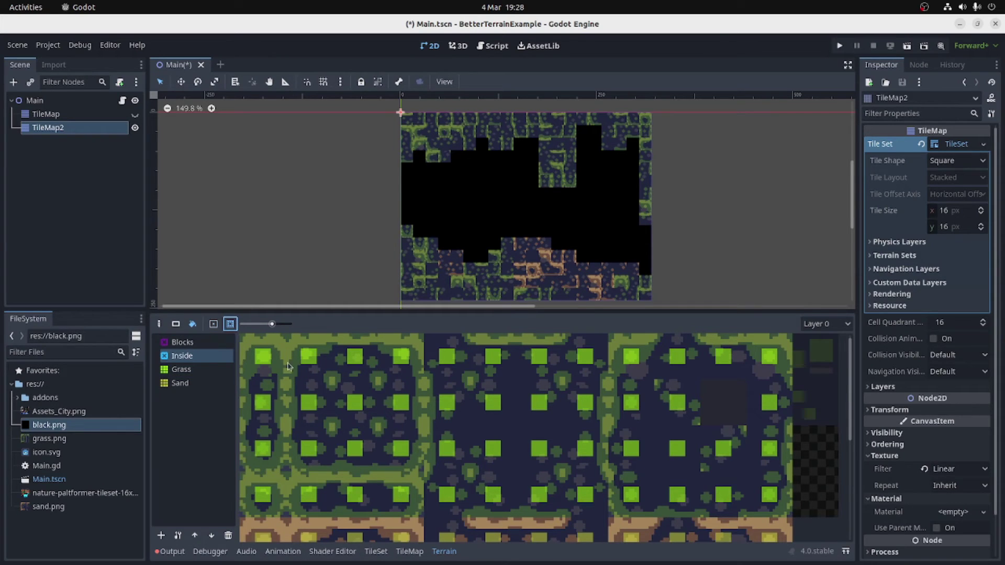
click(356, 343)
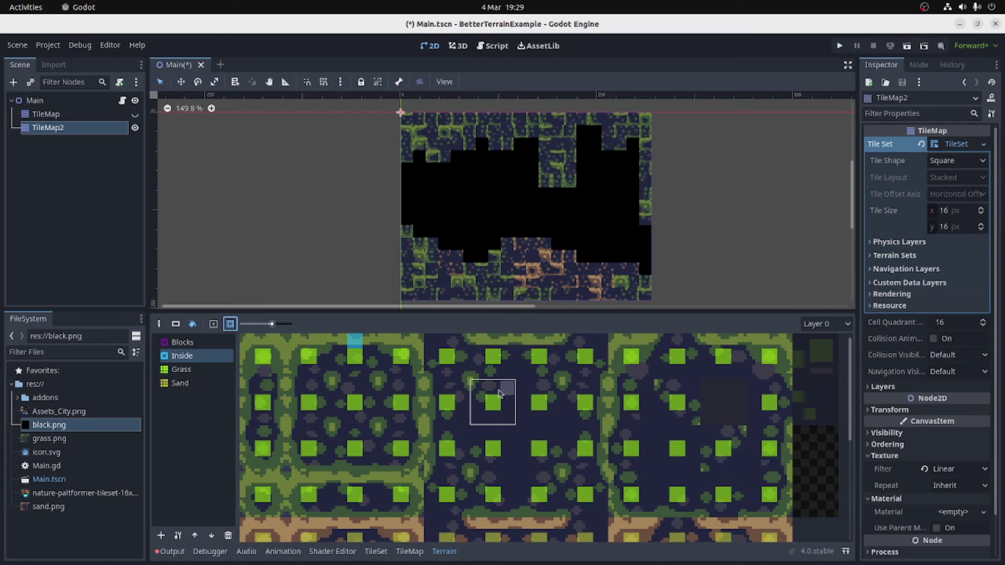
click(478, 388)
Step: Mark the grass tile's left edge bit as Blocks and review the Inside and Blocks bits
click(191, 343)
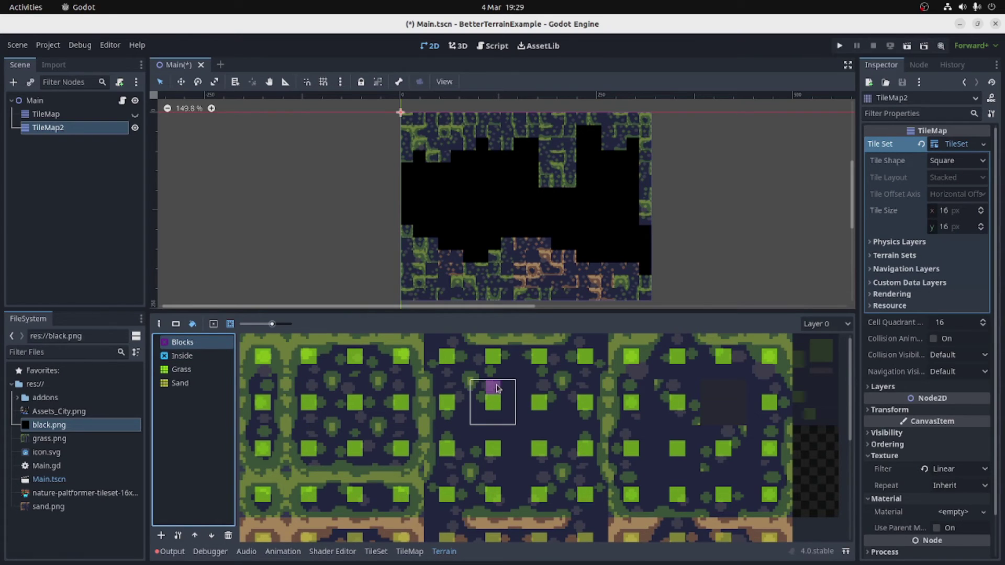
click(480, 404)
click(181, 356)
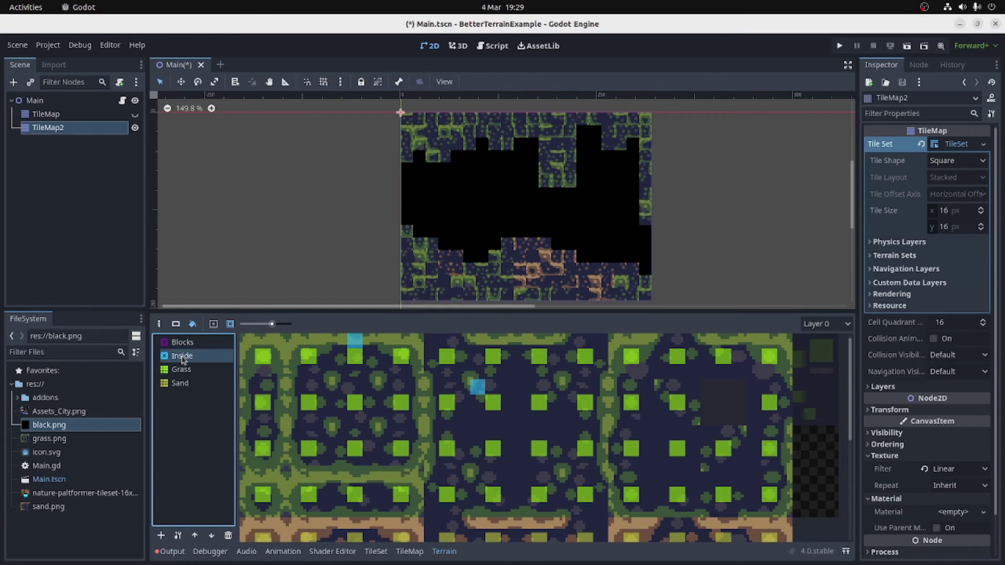
click(185, 345)
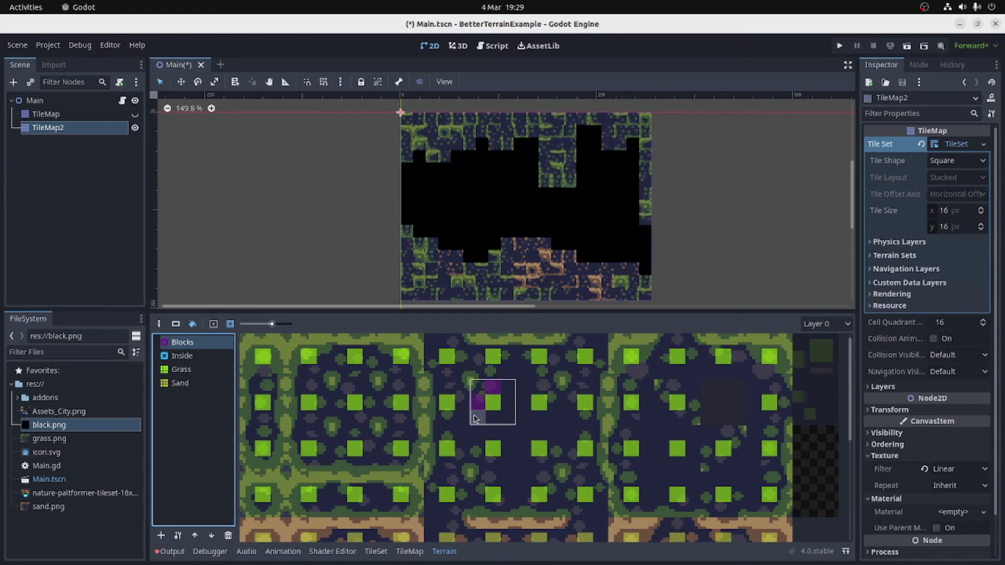
scroll(473, 418, down, 3)
scroll(393, 406, up, 3)
scroll(343, 401, down, 3)
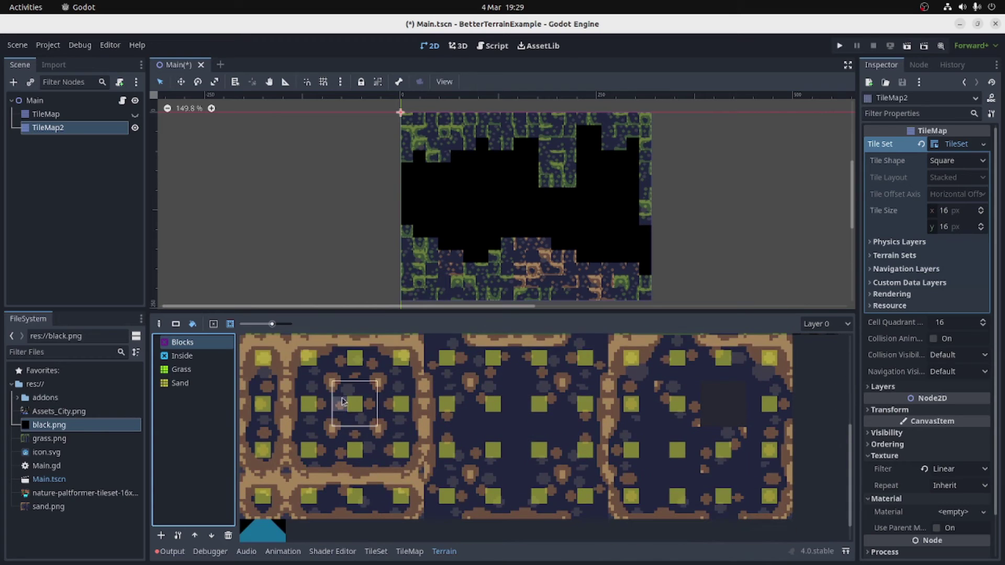
scroll(340, 402, up, 3)
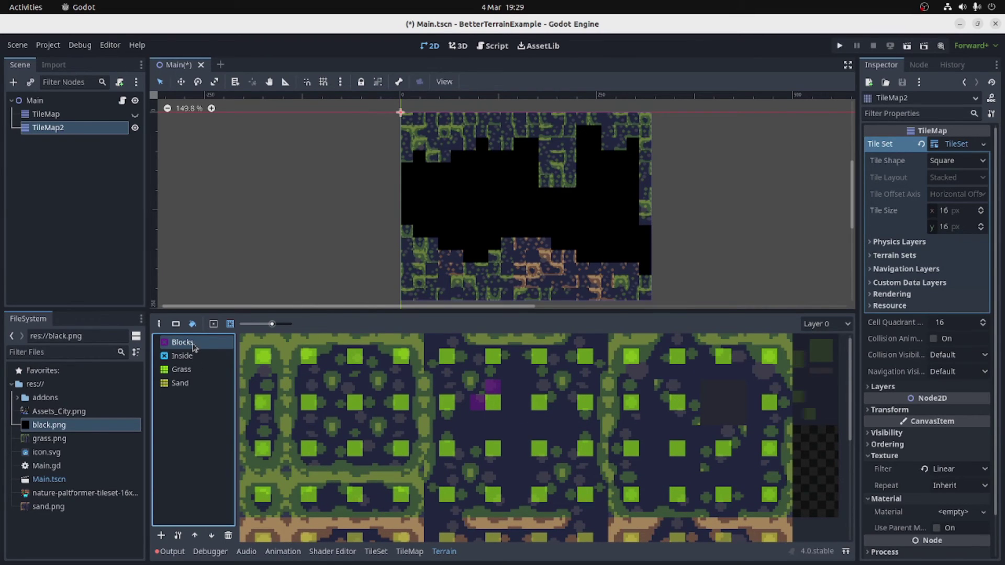
click(188, 357)
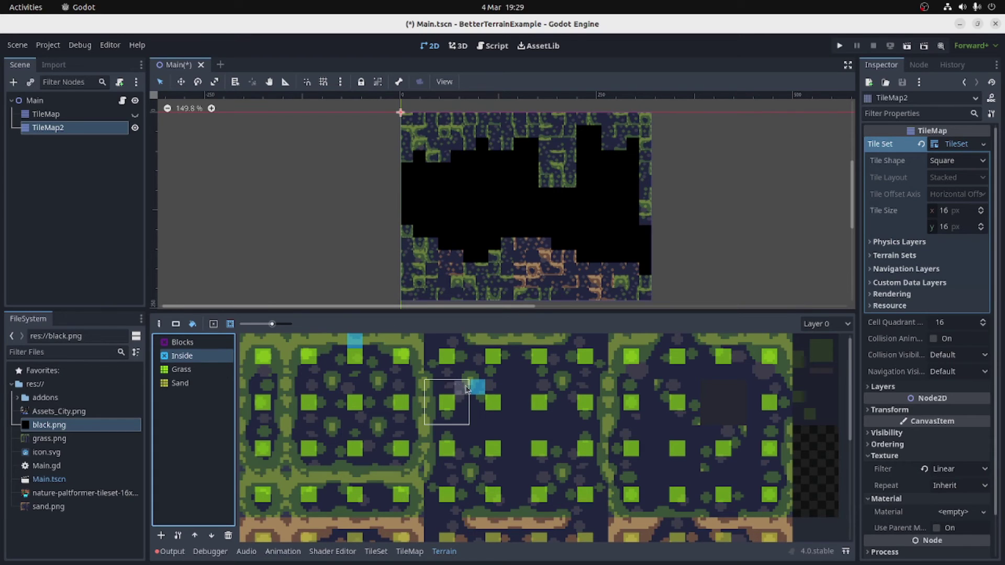
Step: Mark grass tile bits as Inside, review the Blocks and Inside tiles, and restore the canvas
mouse_move(291, 361)
mouse_down()
mouse_move(261, 343)
mouse_move(245, 362)
mouse_move(241, 420)
mouse_move(258, 404)
mouse_up()
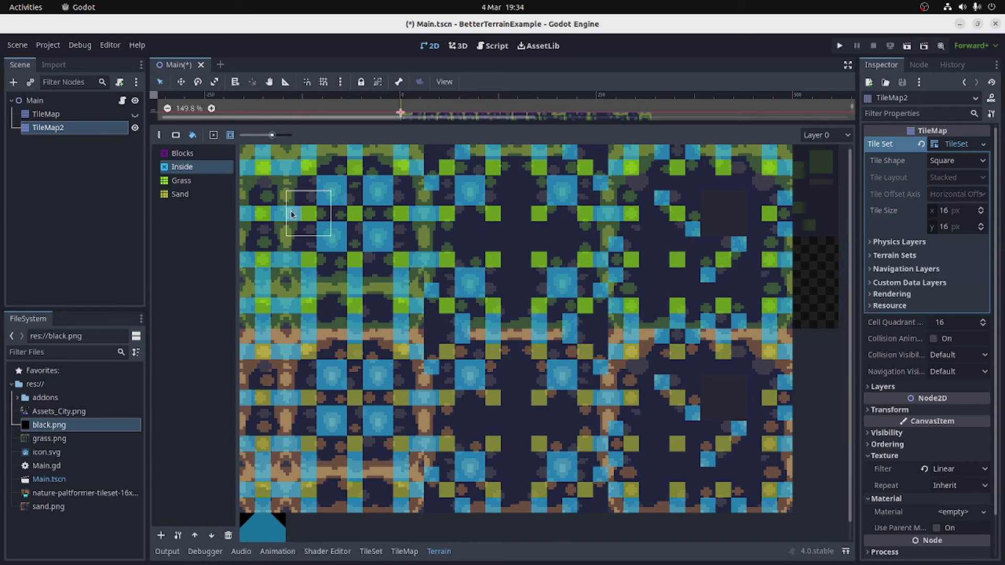
click(182, 153)
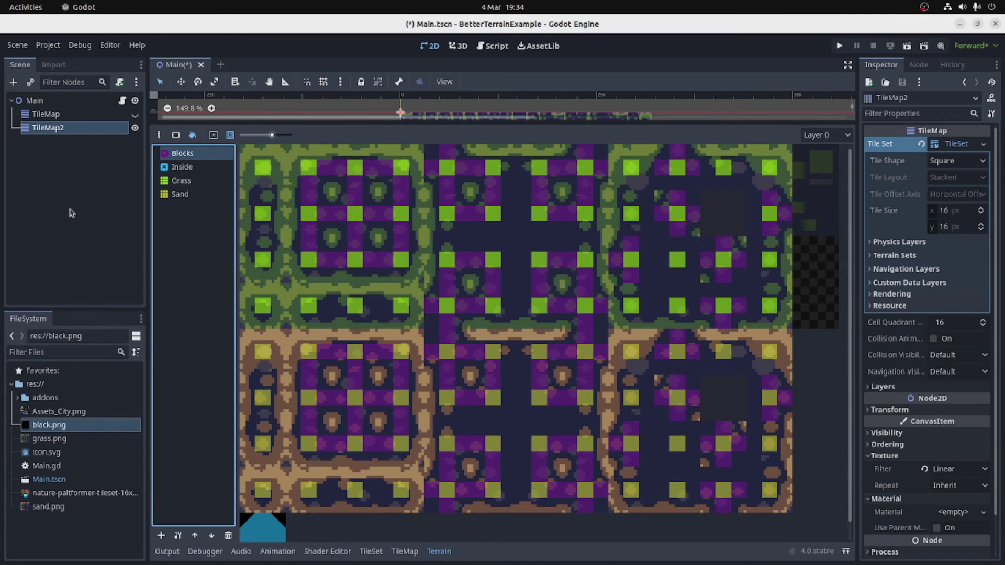
click(172, 168)
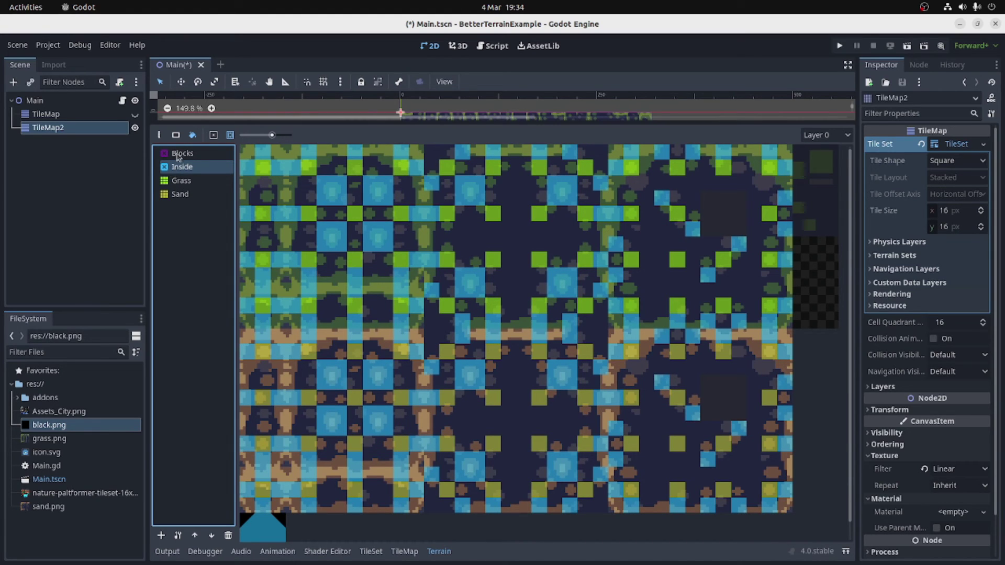
click(178, 154)
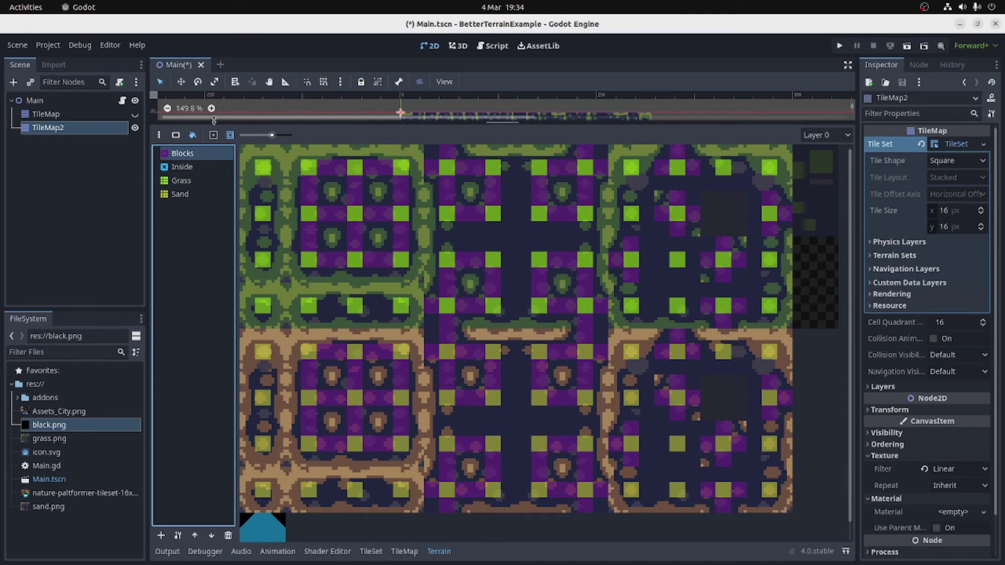
drag(213, 120, 213, 363)
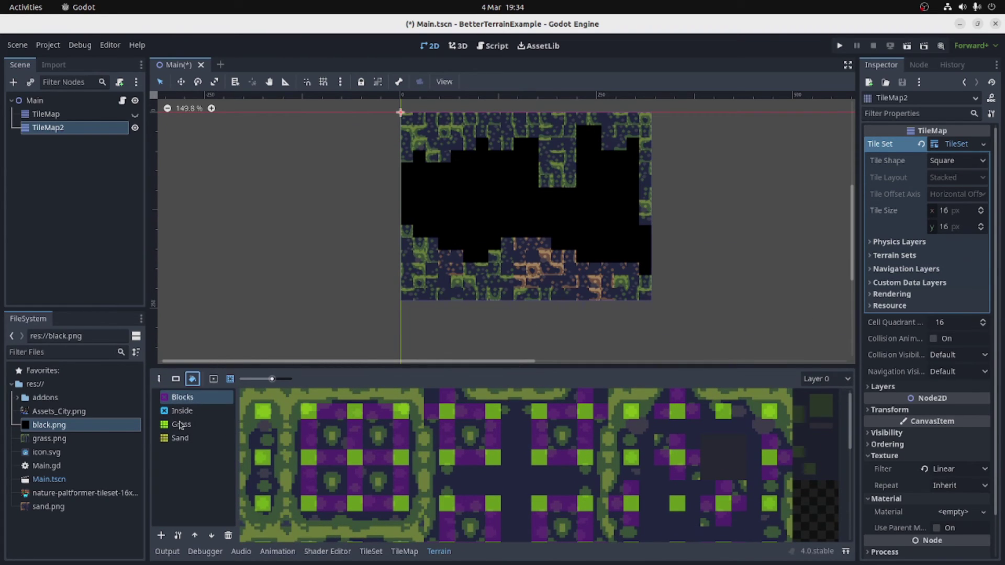
Step: Bucket-fill the top, bottom and bottom-right regions with Grass terrain around the block
click(181, 424)
click(420, 285)
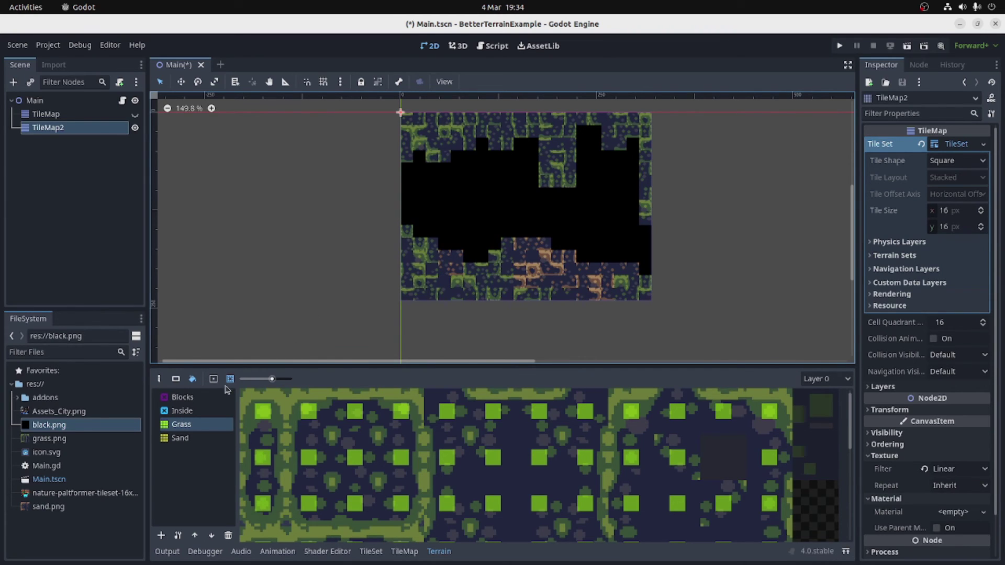
click(475, 124)
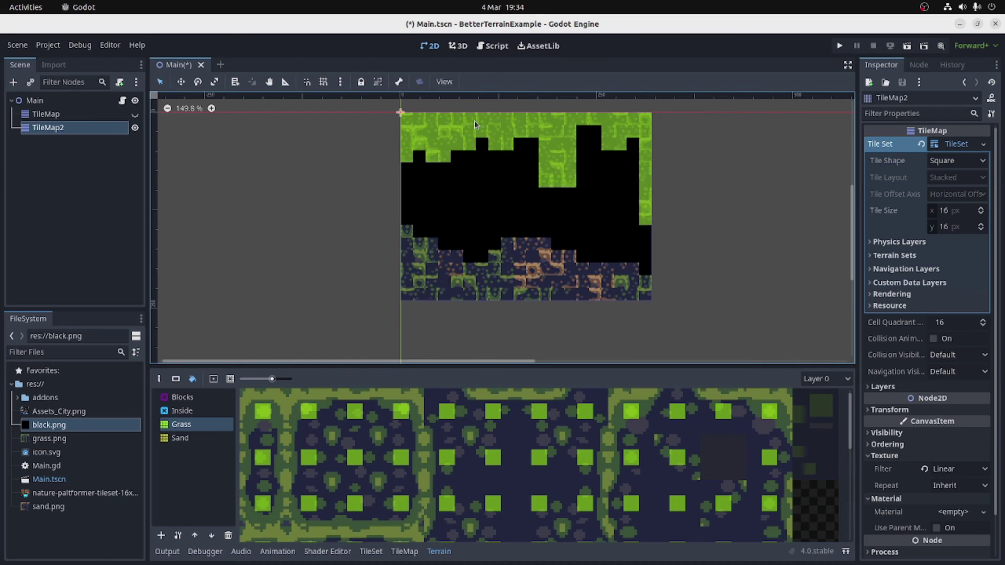
click(448, 120)
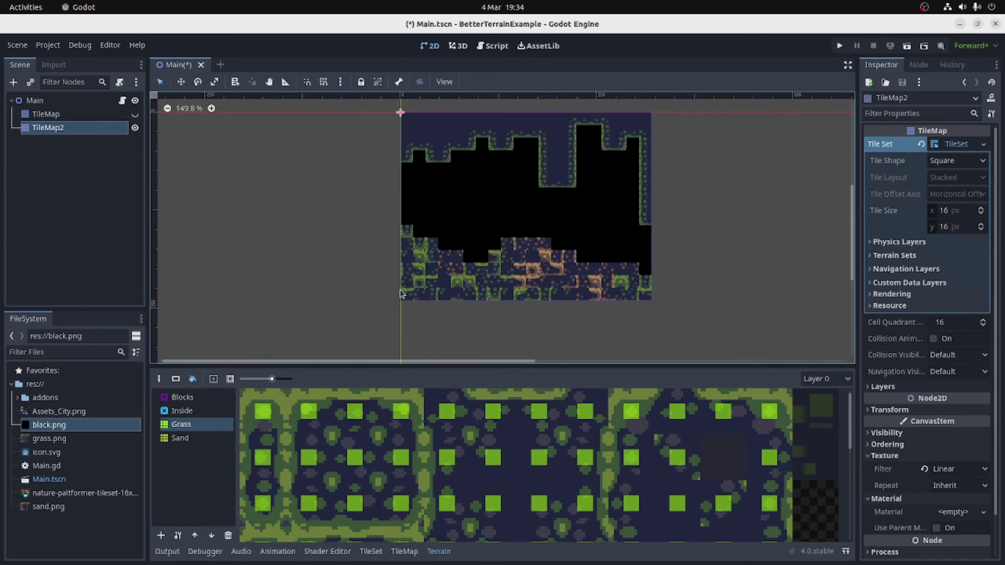
click(431, 297)
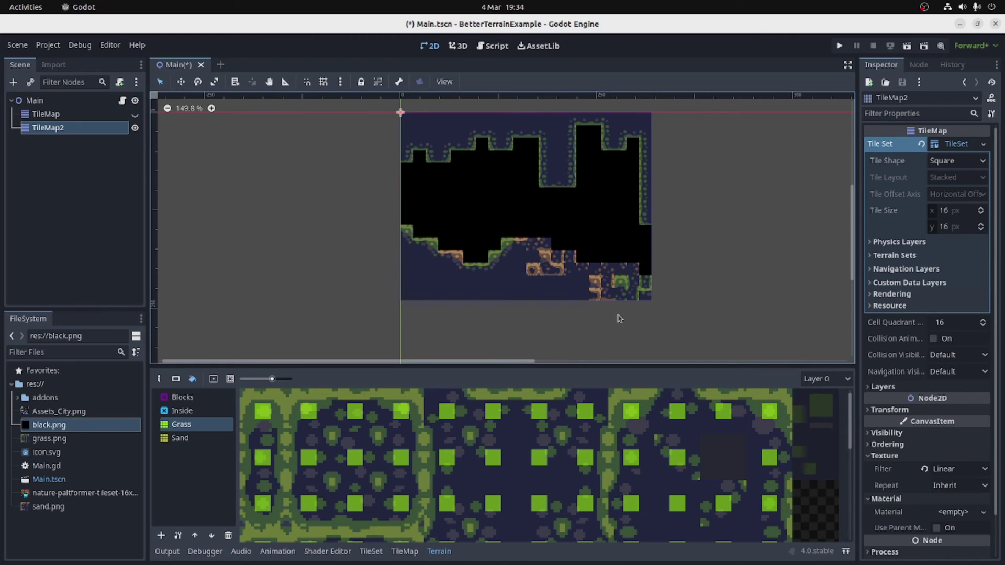
click(631, 290)
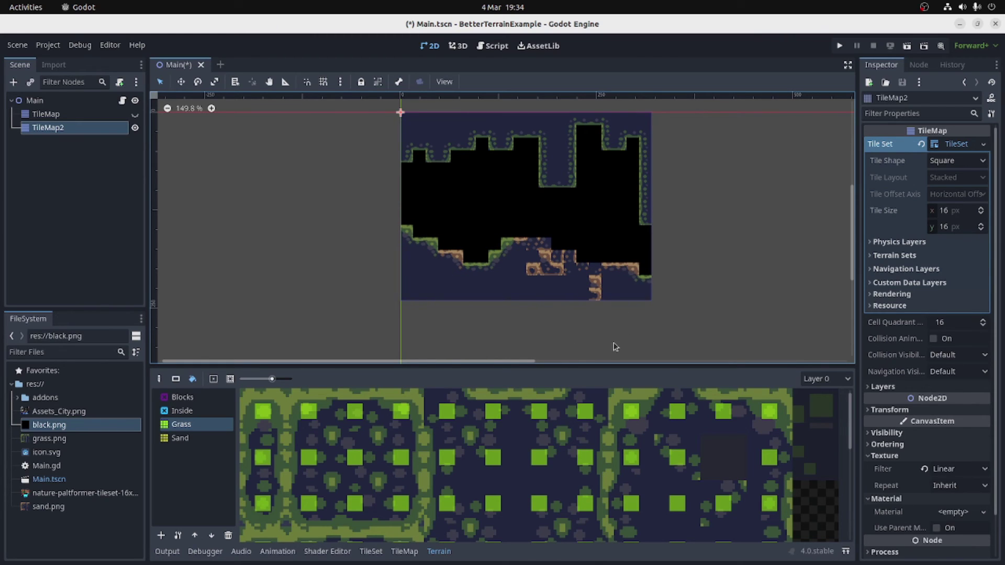
Step: Try the Sand terrain, then select the Inside terrain for painting
click(181, 437)
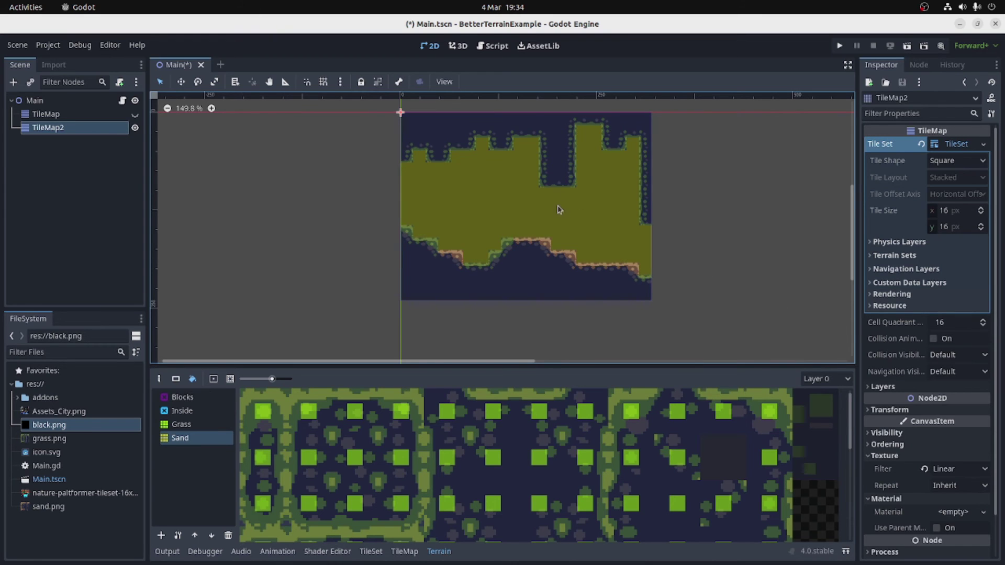
scroll(581, 225, up, 2)
scroll(570, 186, down, 1)
scroll(523, 131, up, 1)
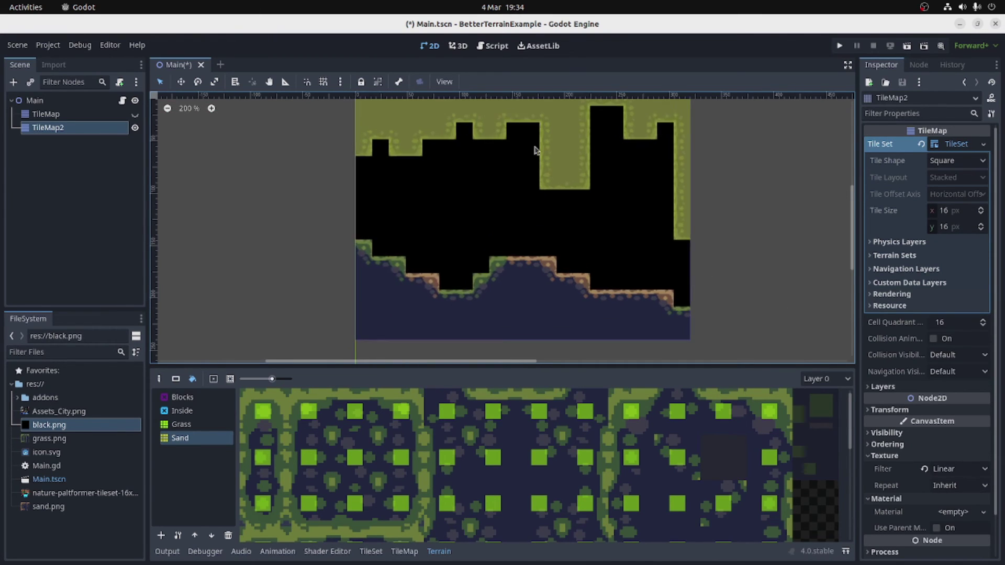
click(186, 411)
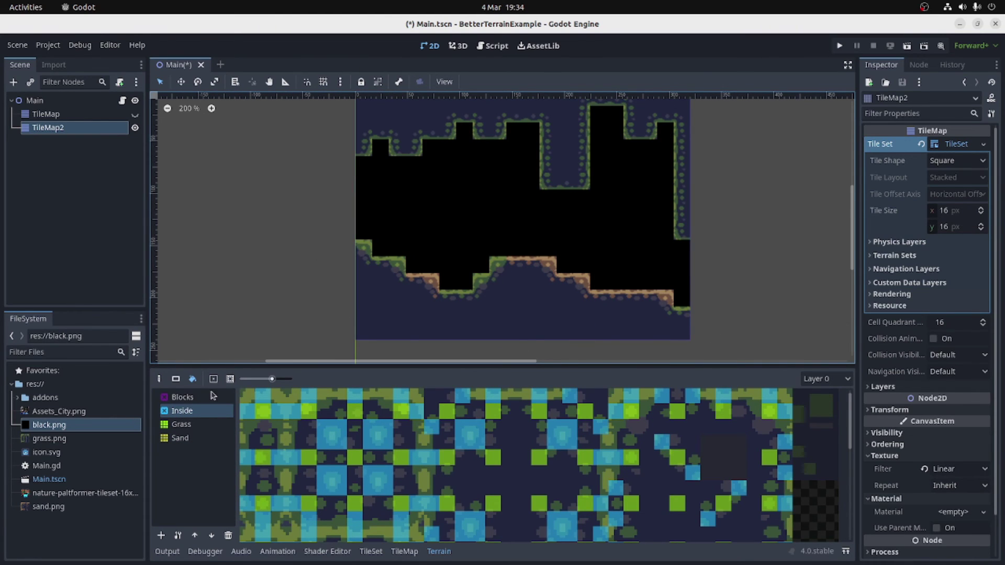
Step: Paint three single Inside cells in the lower part of the map
click(159, 378)
click(515, 299)
click(514, 330)
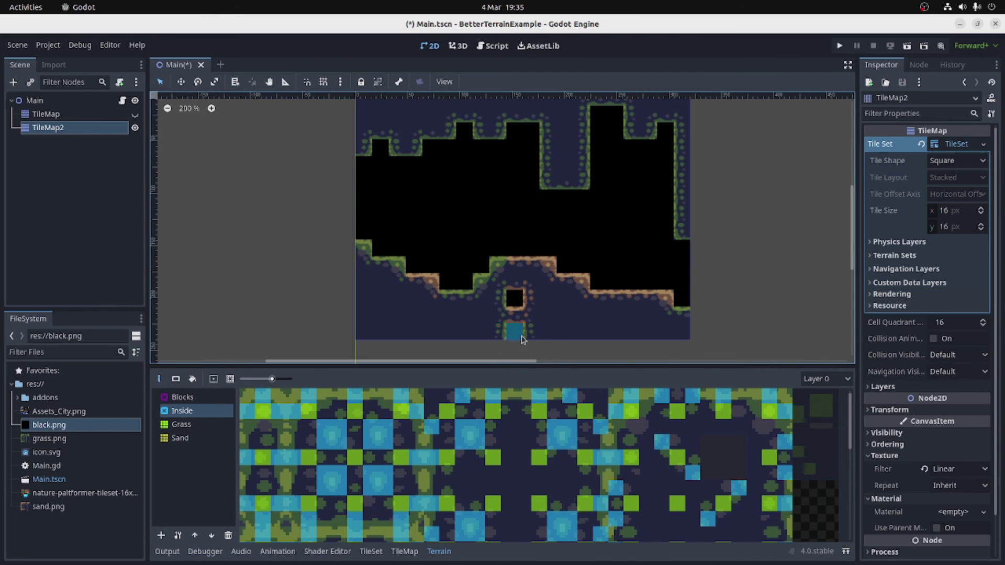
click(581, 330)
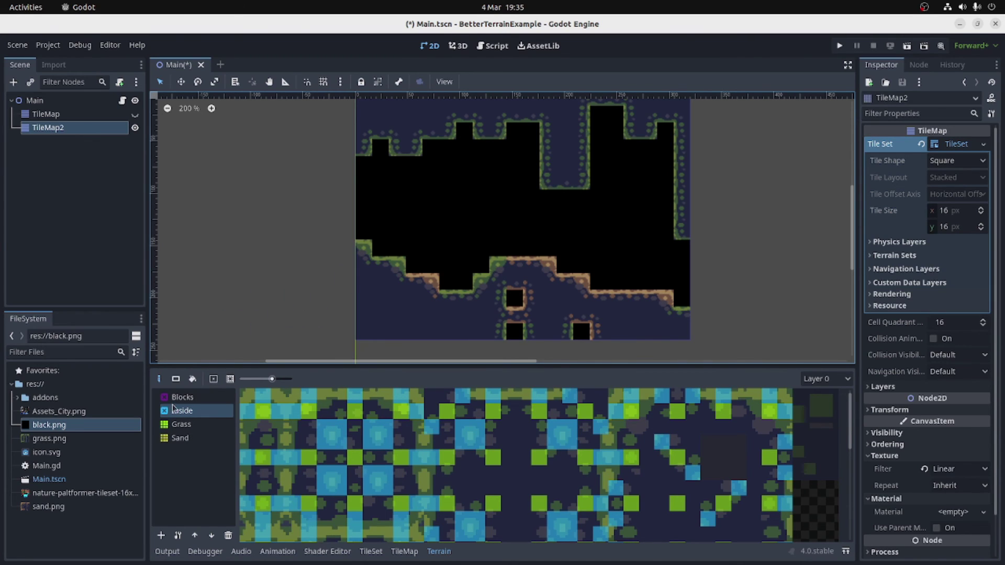
Step: Select the Grass terrain in the Terrain list
scroll(426, 489, down, 5)
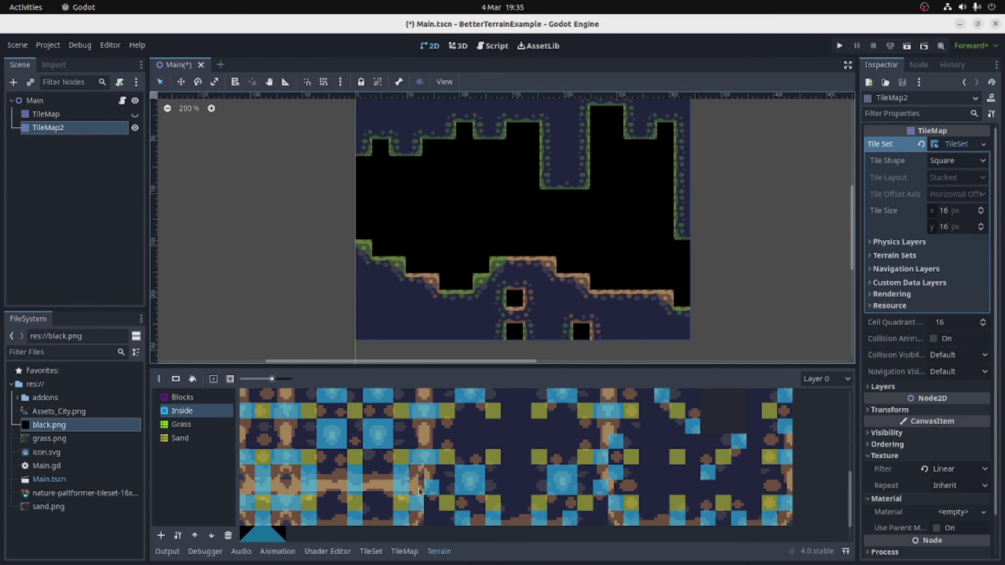
scroll(419, 495, up, 5)
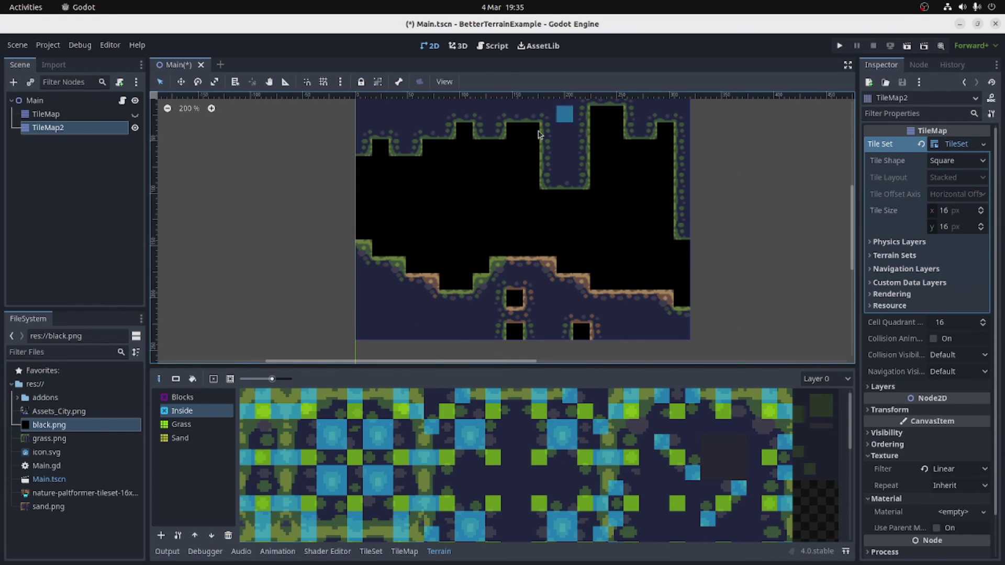
click(199, 426)
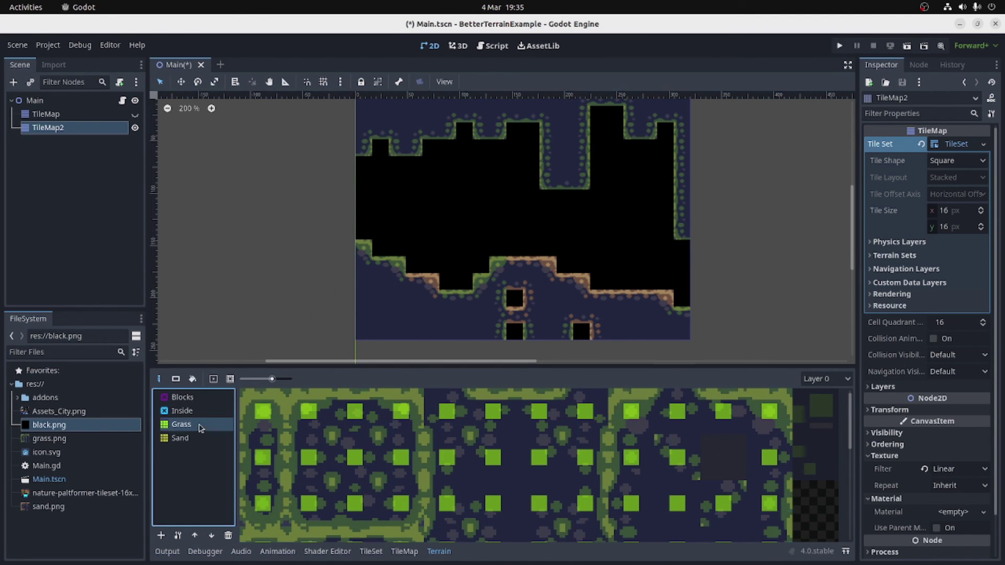
Step: Paint Grass ground to the right of the map and extend it downward
scroll(263, 281, down, 1)
scroll(291, 265, down, 1)
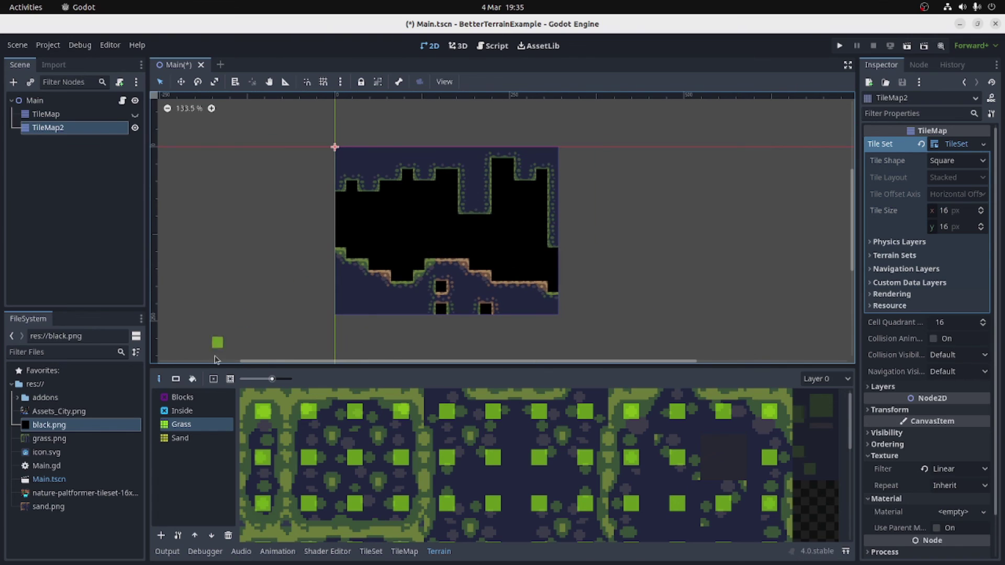
mouse_move(564, 187)
mouse_down()
mouse_move(567, 247)
mouse_move(616, 245)
mouse_move(597, 185)
mouse_move(580, 233)
mouse_move(580, 202)
mouse_move(595, 219)
mouse_move(585, 251)
mouse_move(616, 264)
mouse_move(621, 216)
mouse_move(599, 147)
mouse_move(569, 181)
mouse_move(587, 156)
mouse_move(615, 200)
mouse_move(619, 159)
mouse_move(586, 176)
mouse_move(628, 158)
mouse_up()
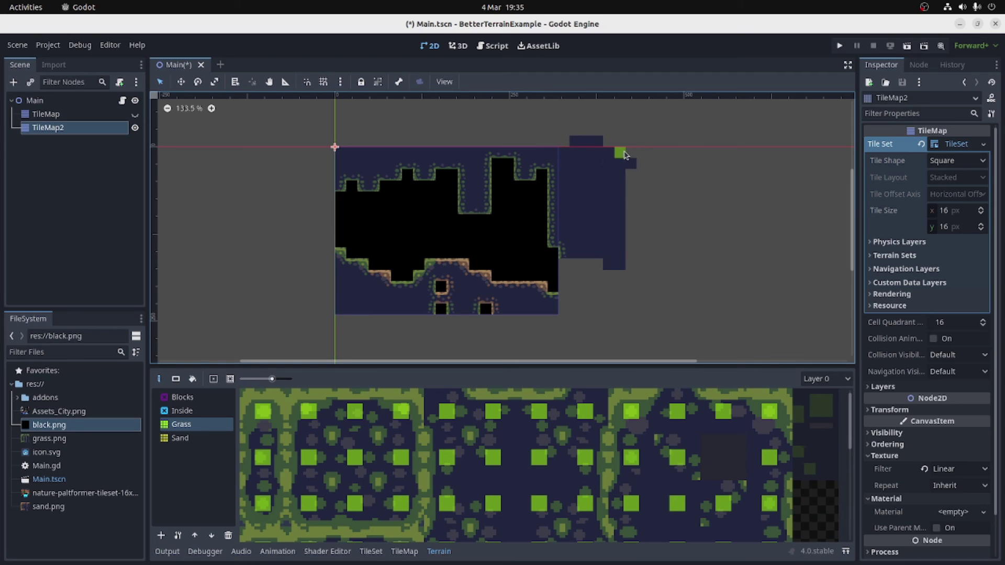
right_drag(636, 174, 574, 141)
mouse_move(586, 264)
mouse_down()
mouse_move(566, 283)
mouse_move(578, 288)
mouse_move(601, 268)
mouse_move(613, 270)
mouse_move(602, 309)
mouse_move(620, 301)
mouse_up()
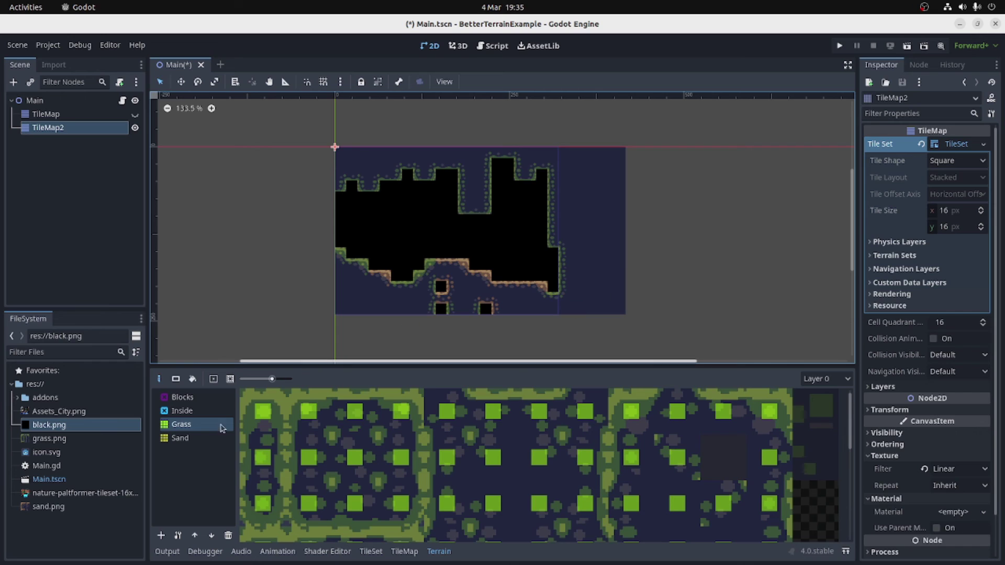
Step: Paint Inside blocks into the new right-hand area and along its edges
click(182, 412)
mouse_move(563, 259)
mouse_down()
mouse_move(584, 258)
mouse_move(577, 184)
mouse_move(606, 199)
mouse_move(607, 278)
mouse_move(592, 261)
mouse_move(594, 237)
mouse_move(585, 300)
mouse_up()
click(616, 303)
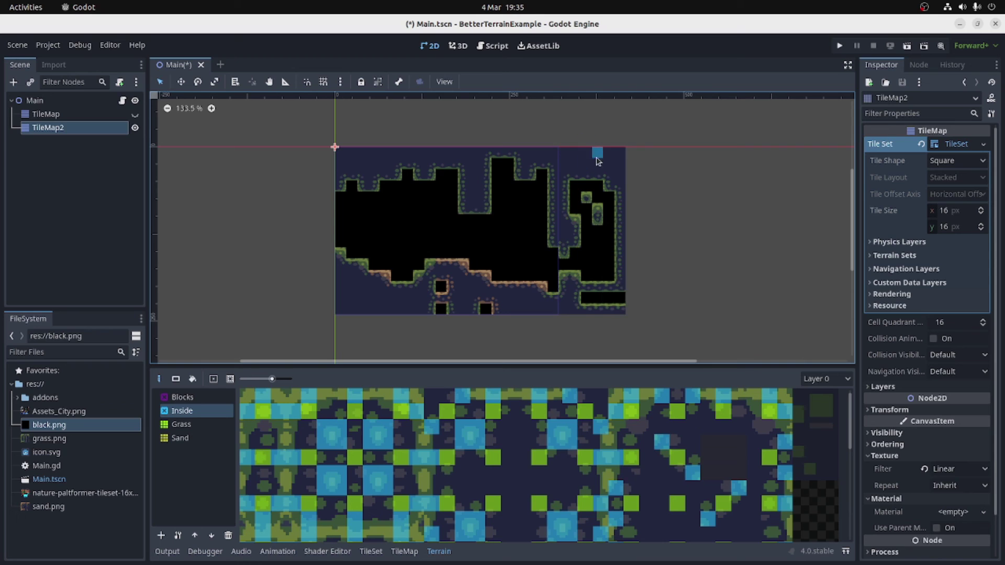
drag(597, 153, 622, 152)
scroll(620, 232, up, 1)
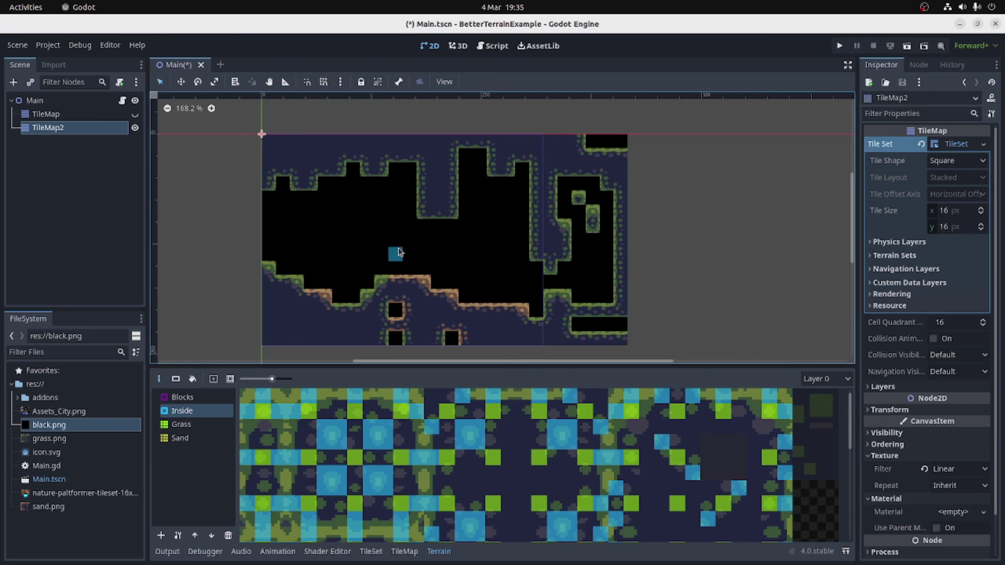
Step: Paint Sand across the right part, erase one bottom-right tile, and enlarge the palette
click(180, 438)
mouse_move(565, 251)
mouse_down()
mouse_move(613, 247)
mouse_move(568, 283)
mouse_move(579, 265)
mouse_move(584, 296)
mouse_move(604, 292)
mouse_move(601, 333)
mouse_up()
right_click(593, 324)
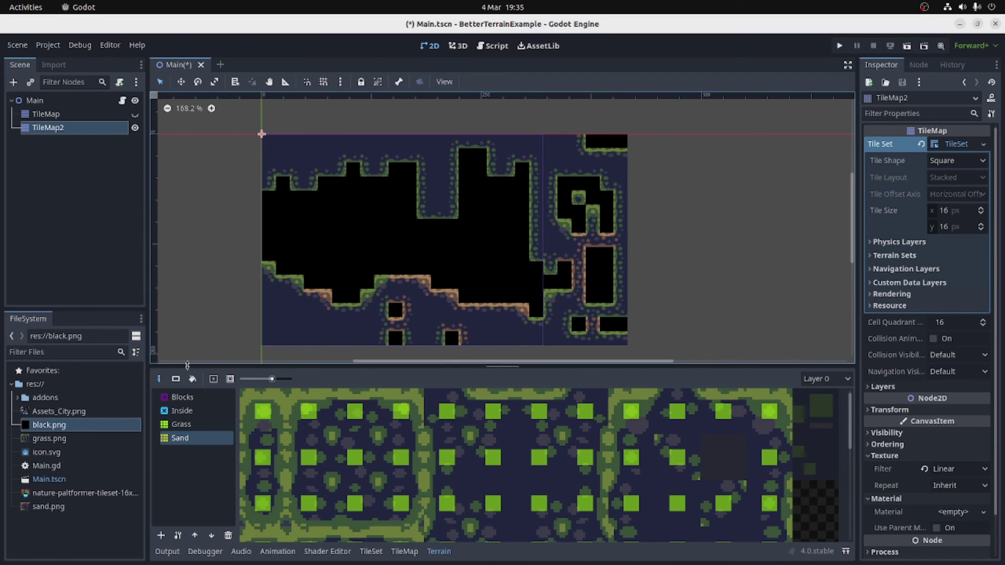
drag(190, 367, 195, 132)
Step: Select Blocks then Inside in the Terrain list and enlarge the map view again
click(177, 182)
click(180, 196)
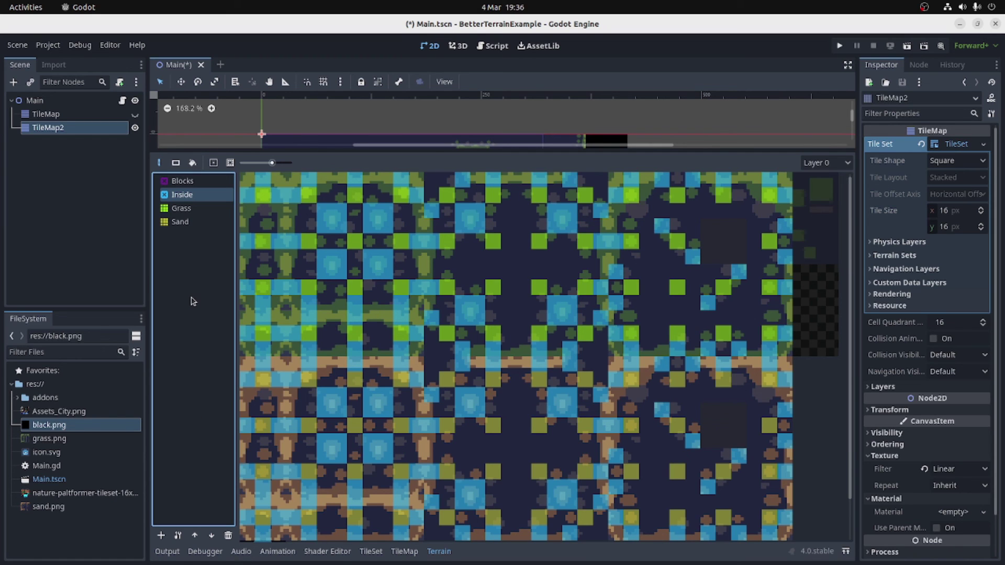
drag(340, 153, 385, 414)
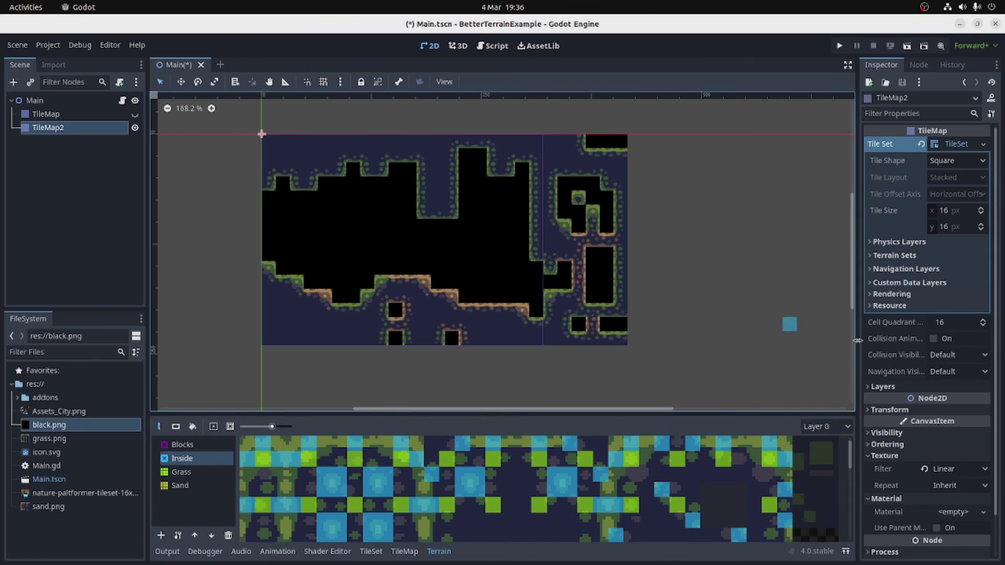